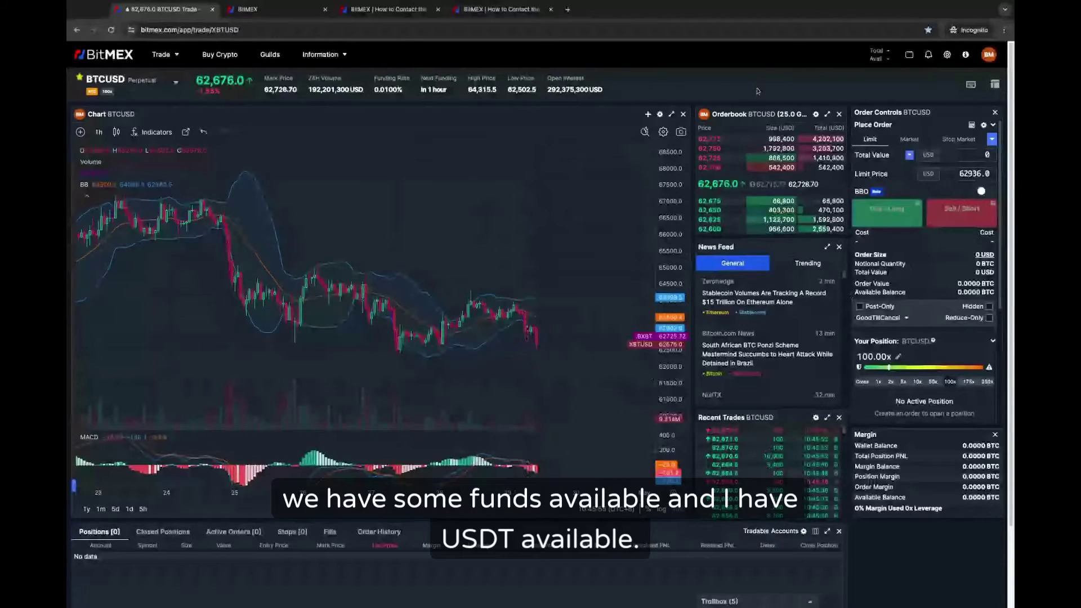
- Open the contract list and scroll through the USD- and USDT-margined perpetuals like BTCUSD and BTCUSDT
mouse_move(885, 72)
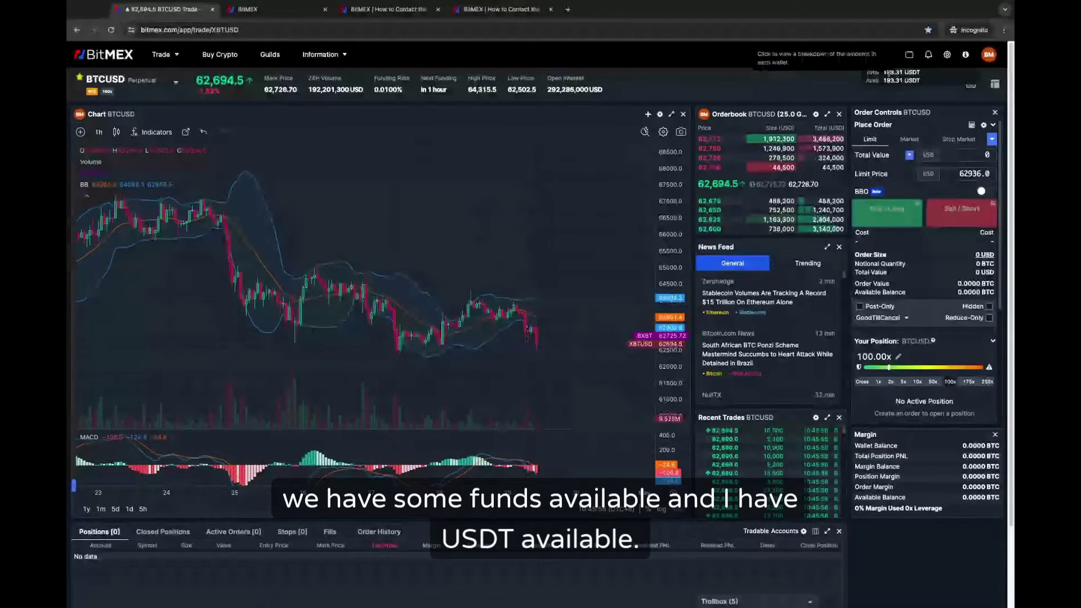
click(176, 84)
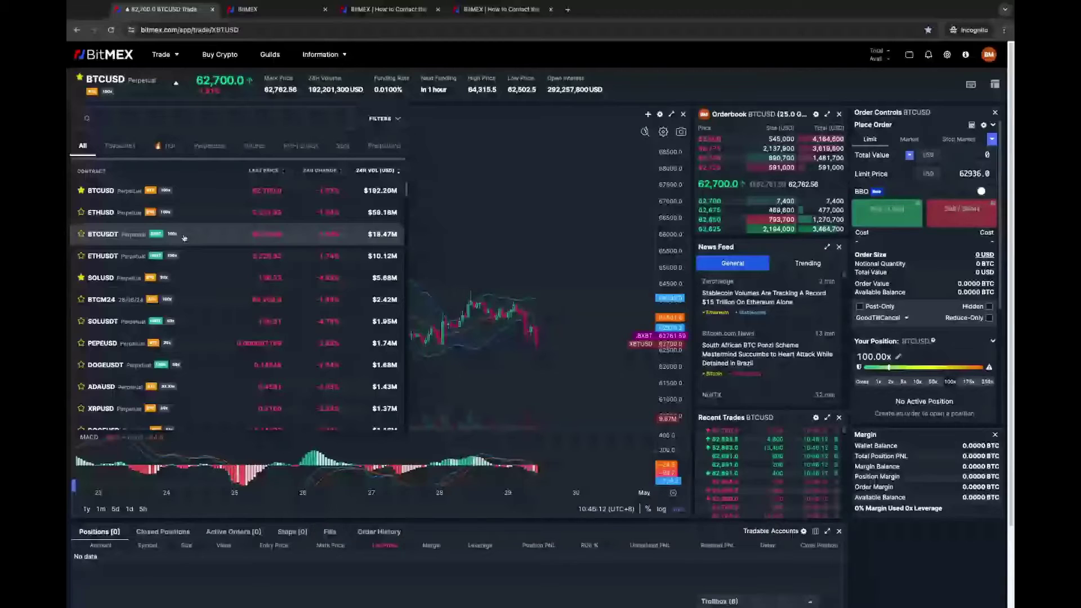
scroll(180, 239, down, 5)
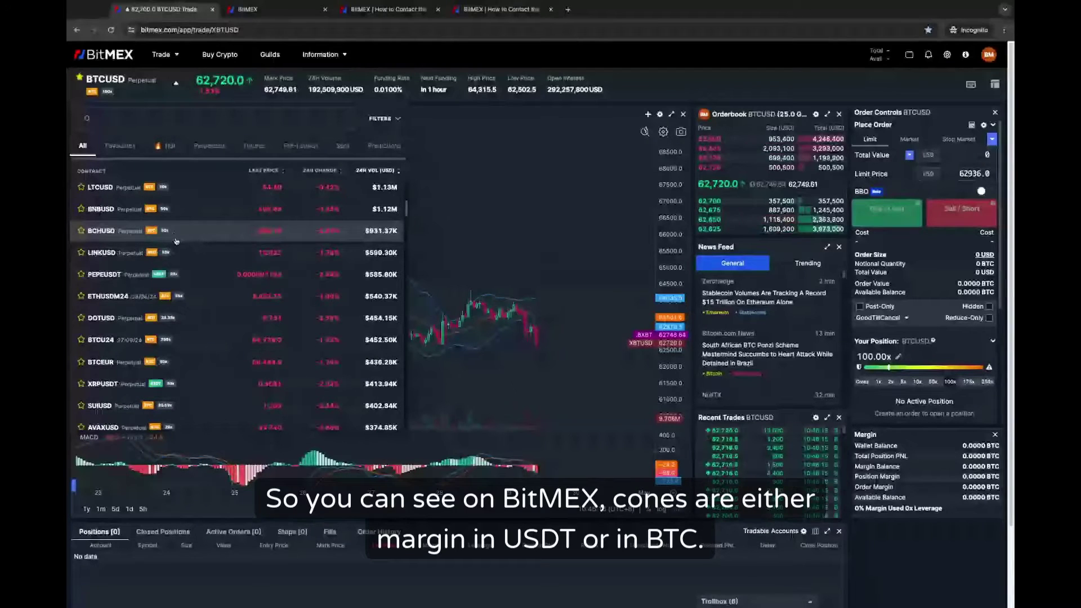
scroll(176, 241, down, 1)
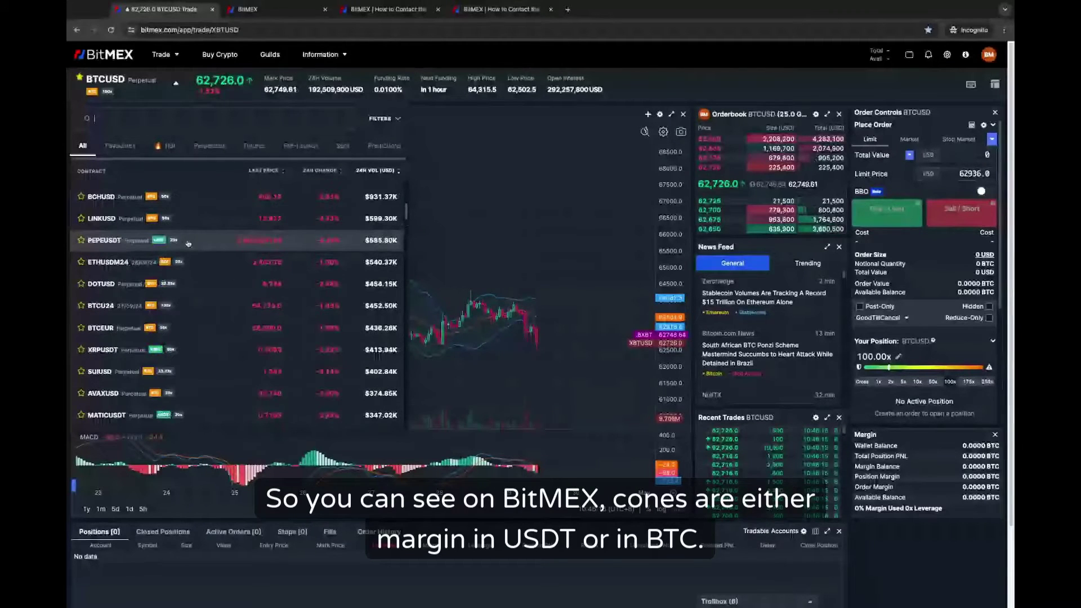
scroll(188, 243, down, 1)
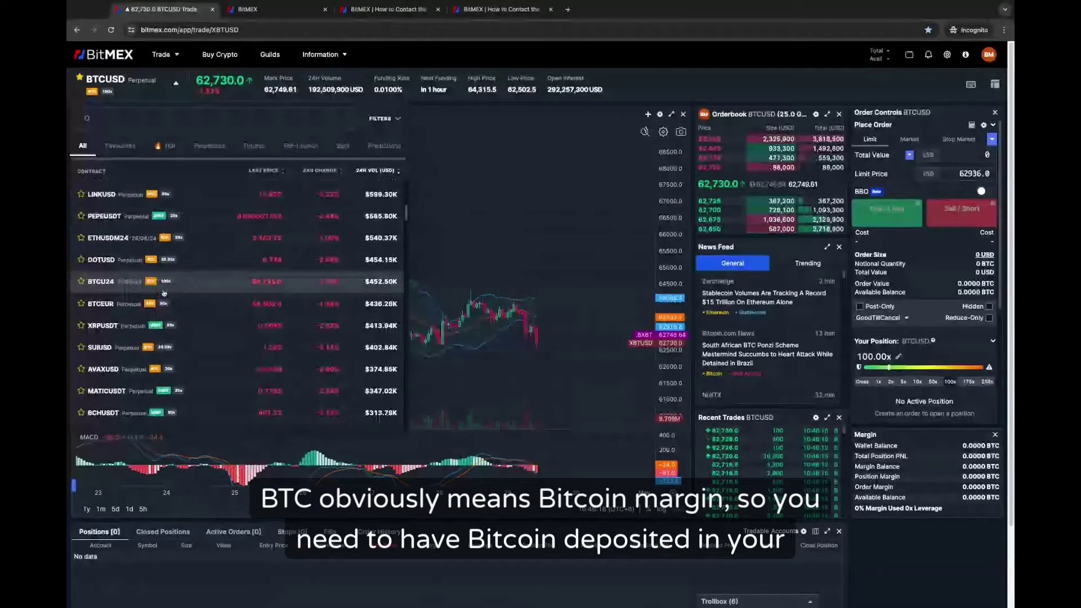
scroll(163, 287, down, 1)
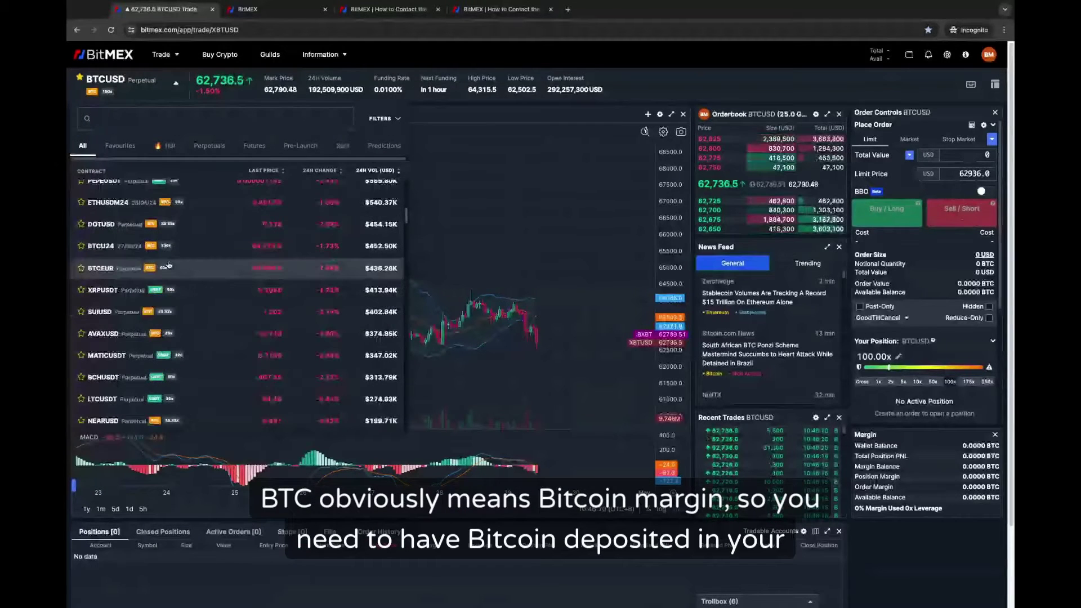
scroll(168, 265, down, 1)
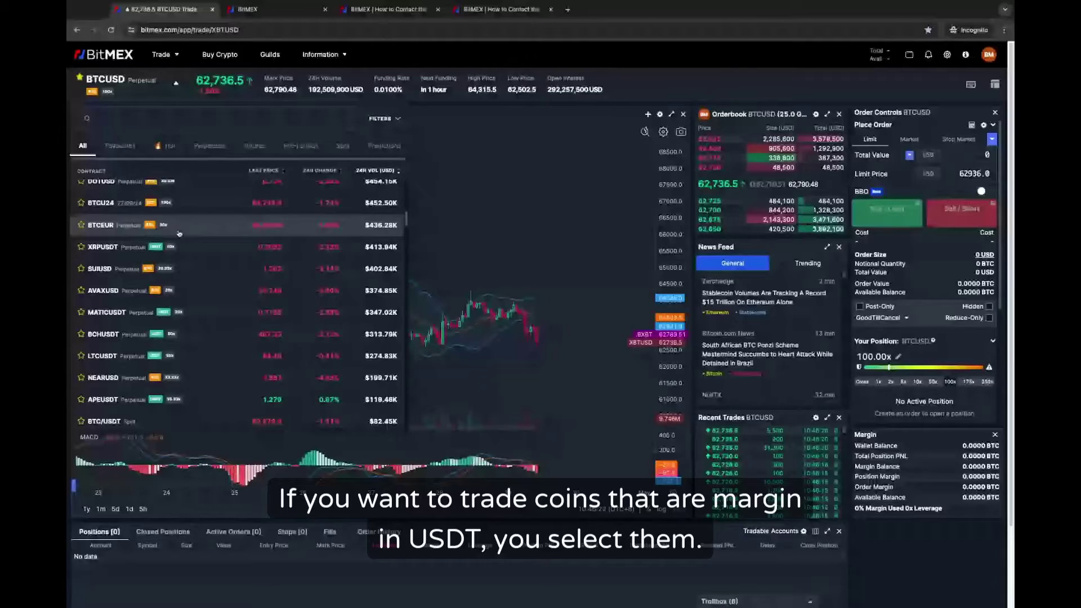
scroll(152, 384, up, 1)
scroll(153, 293, up, 5)
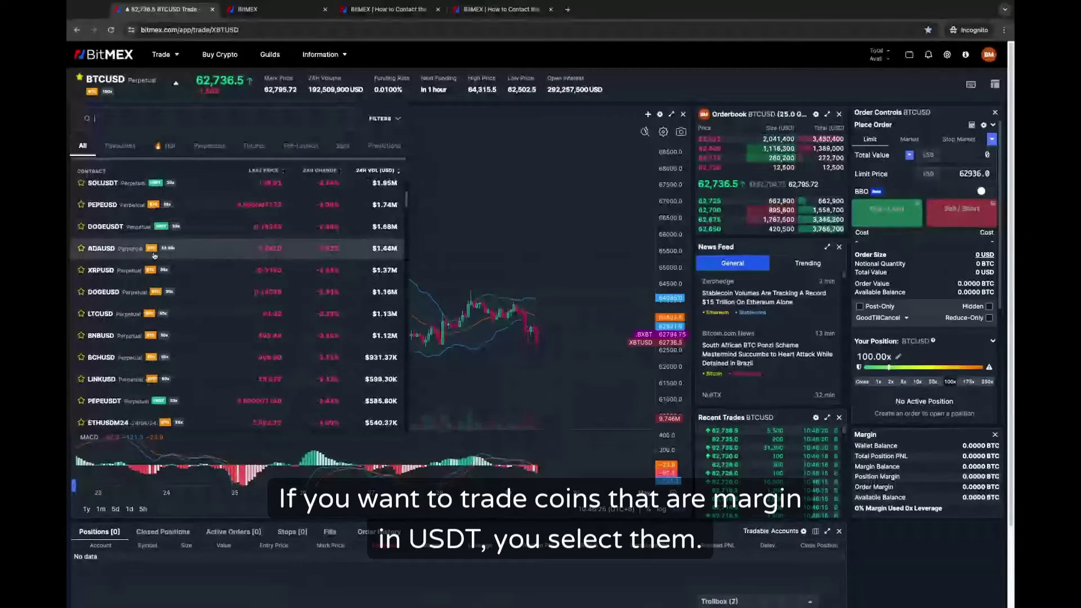
scroll(154, 255, up, 3)
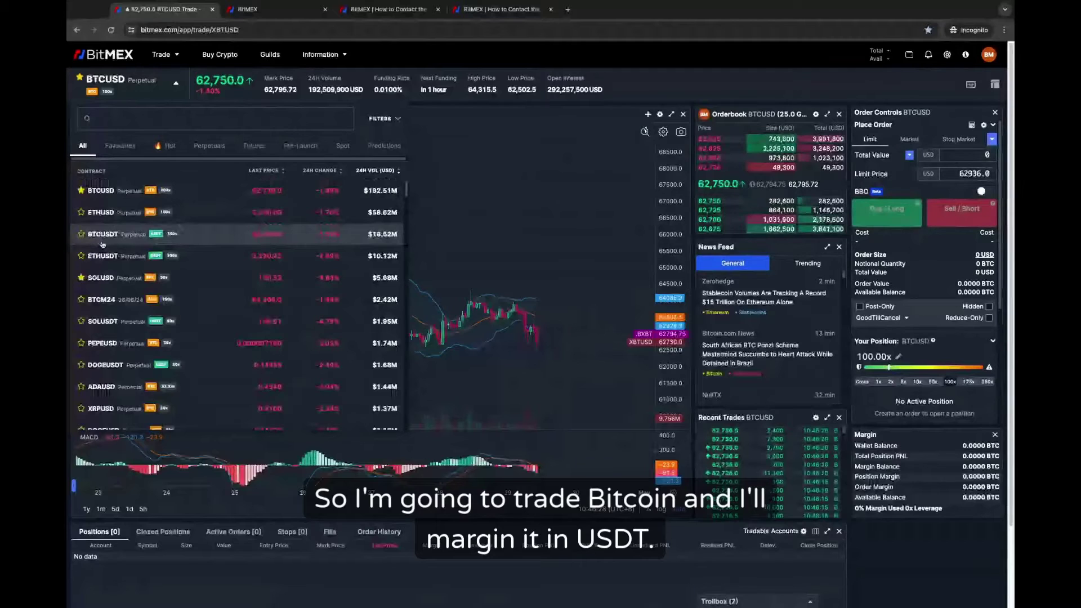
- Select the BTCUSDT perpetual and set the order size unit to Total Value (USDT)
click(103, 234)
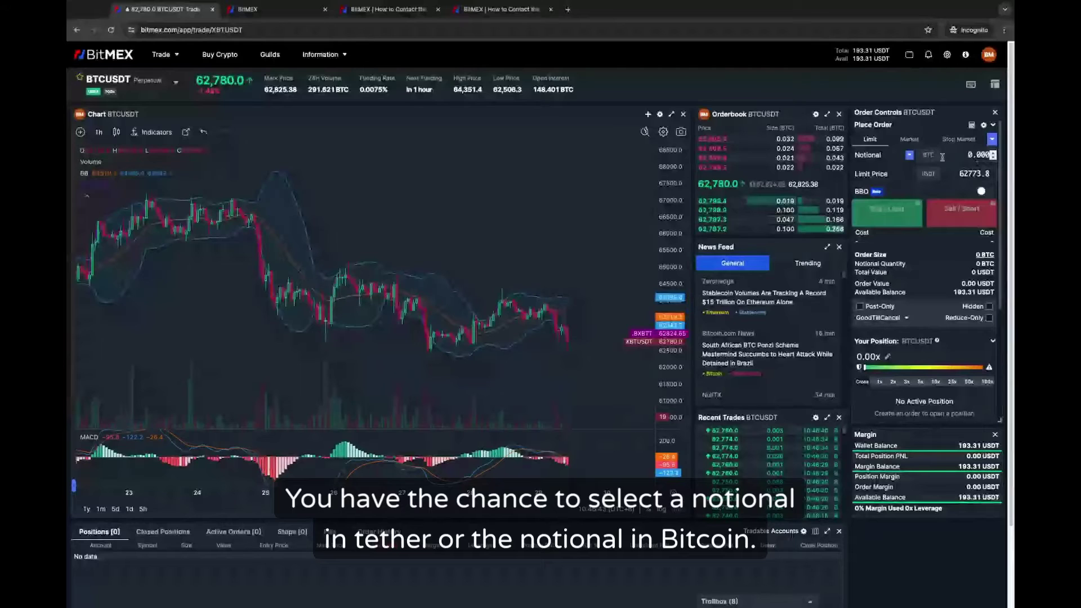
click(910, 156)
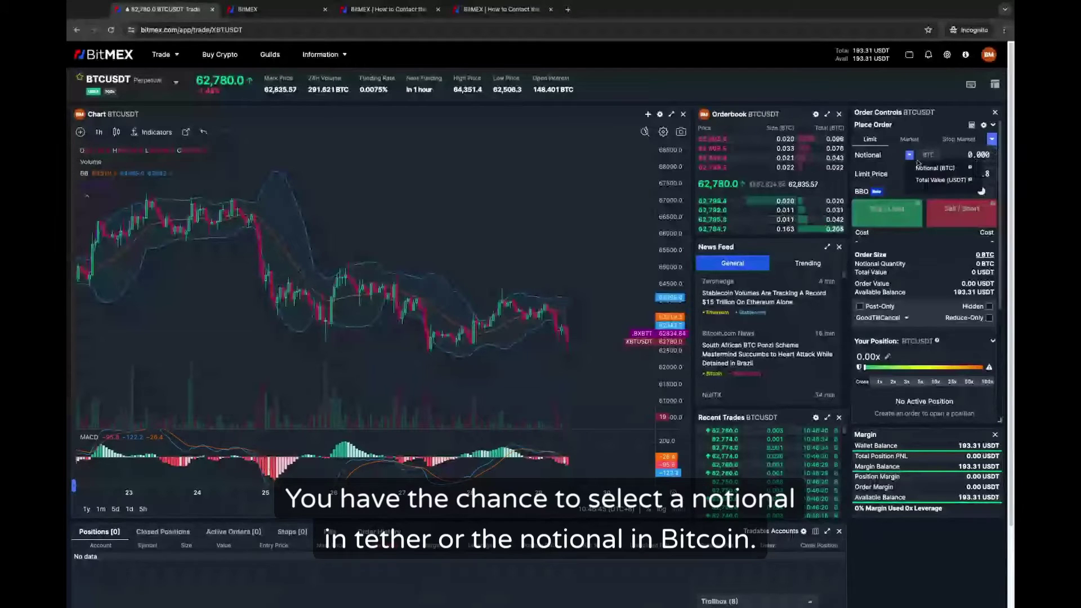
click(927, 180)
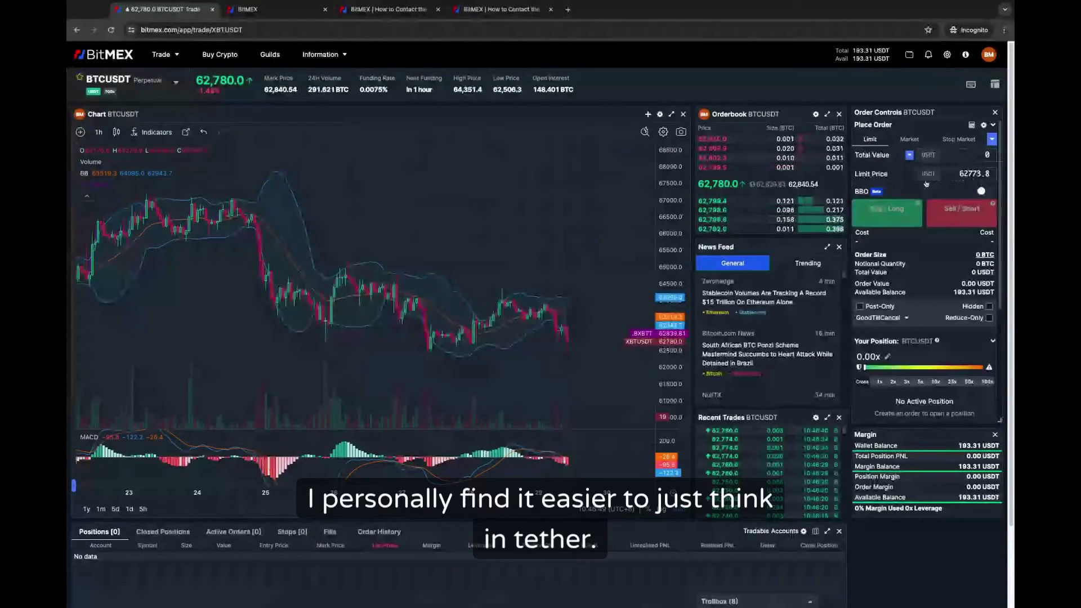
click(988, 159)
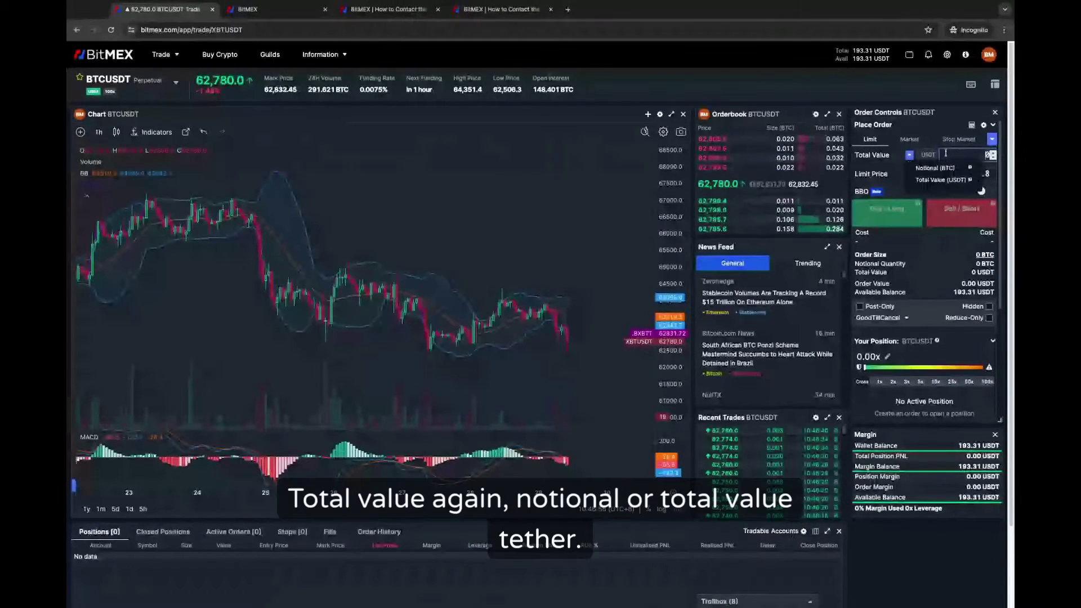
click(909, 156)
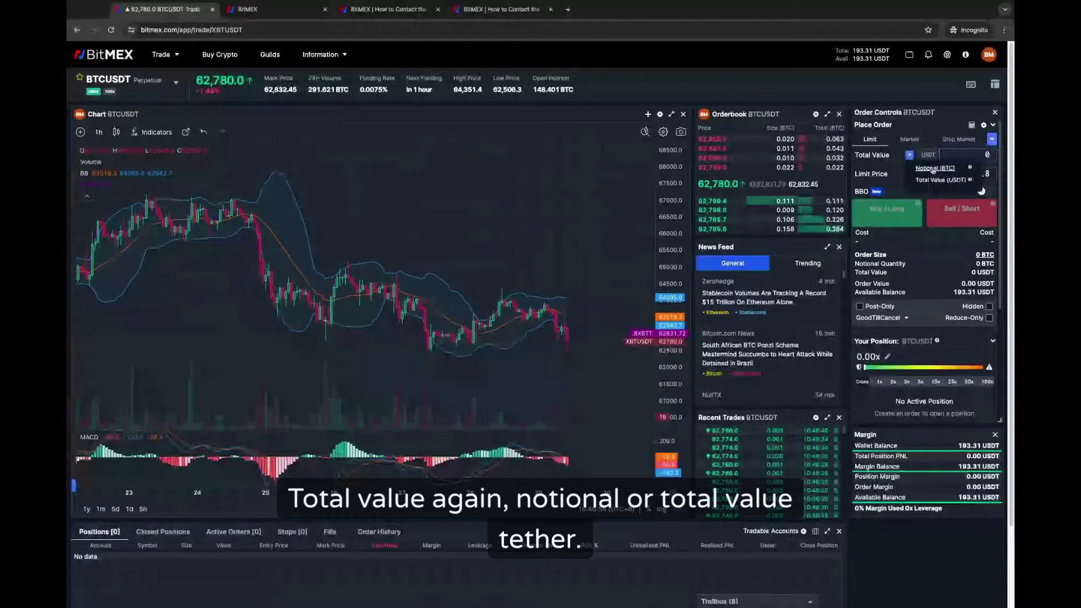
click(939, 179)
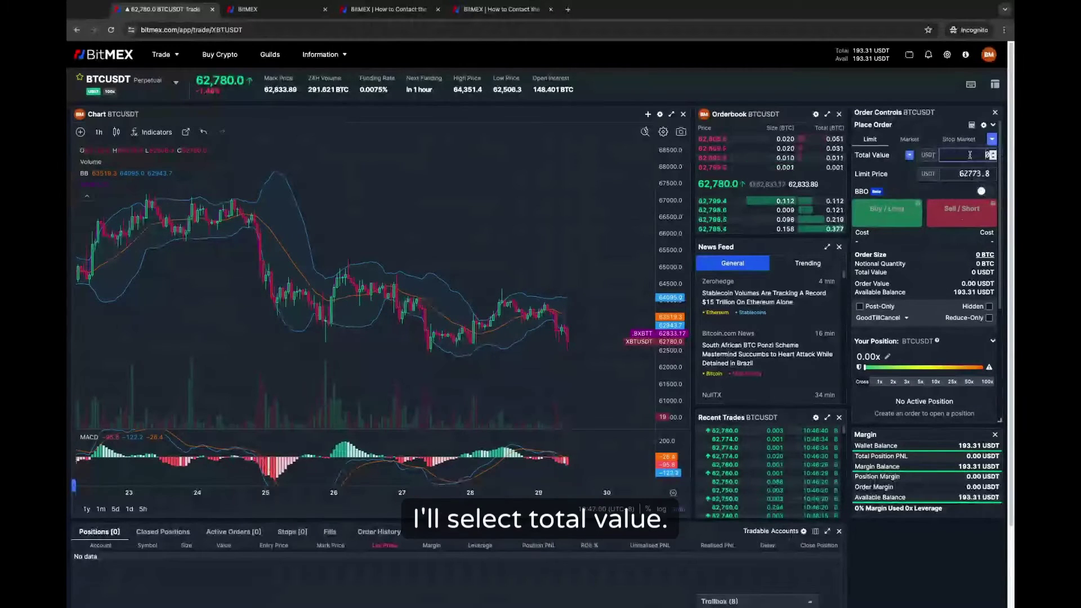
- Enter 500 as the total value and make it a Market order
text(50)
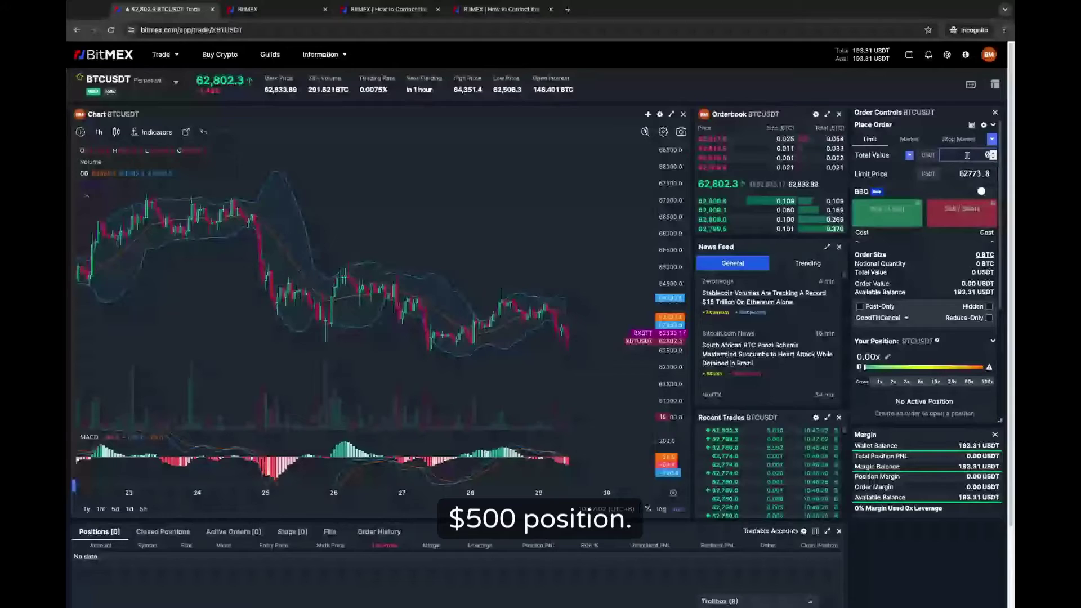
text(0)
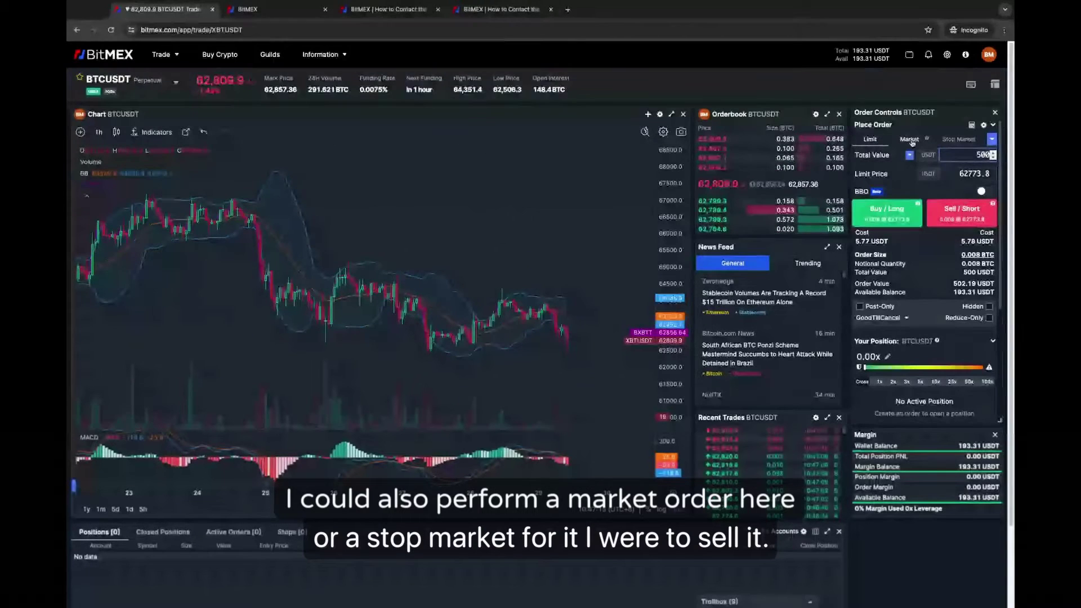
click(982, 140)
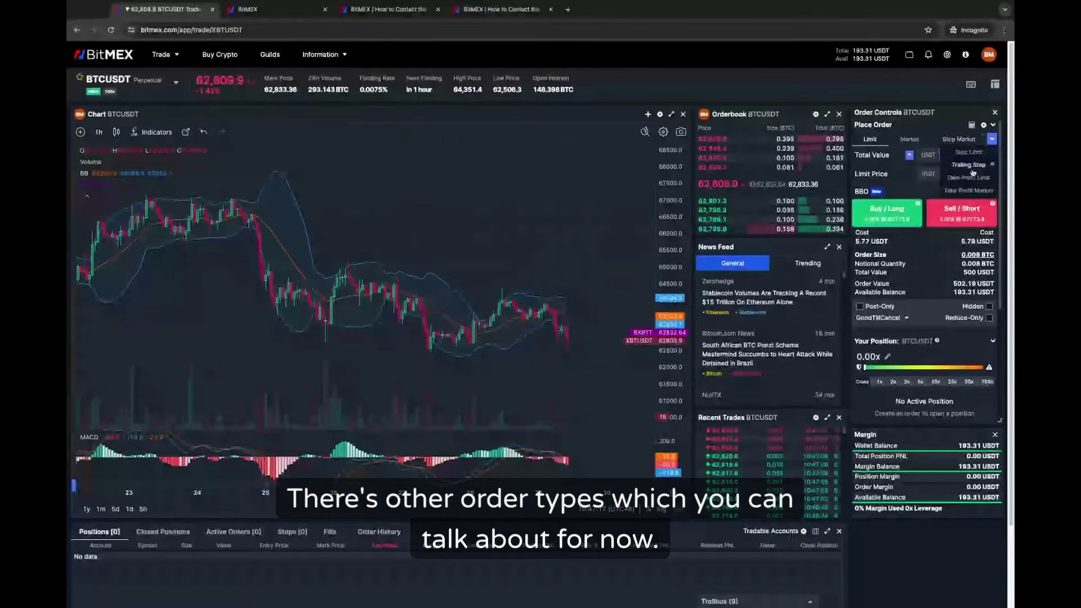
click(944, 129)
click(978, 140)
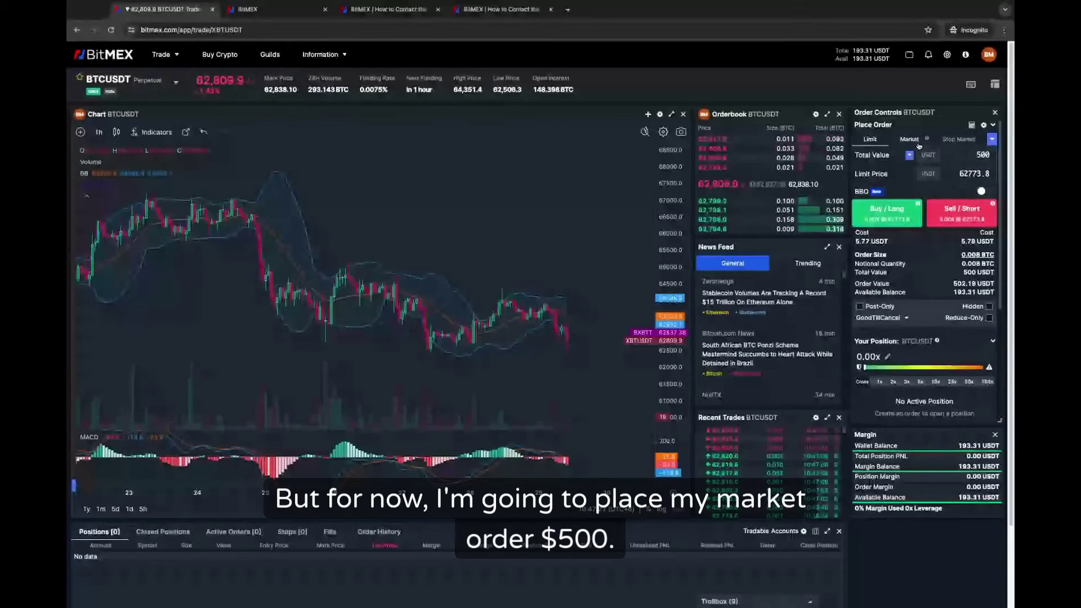
click(916, 142)
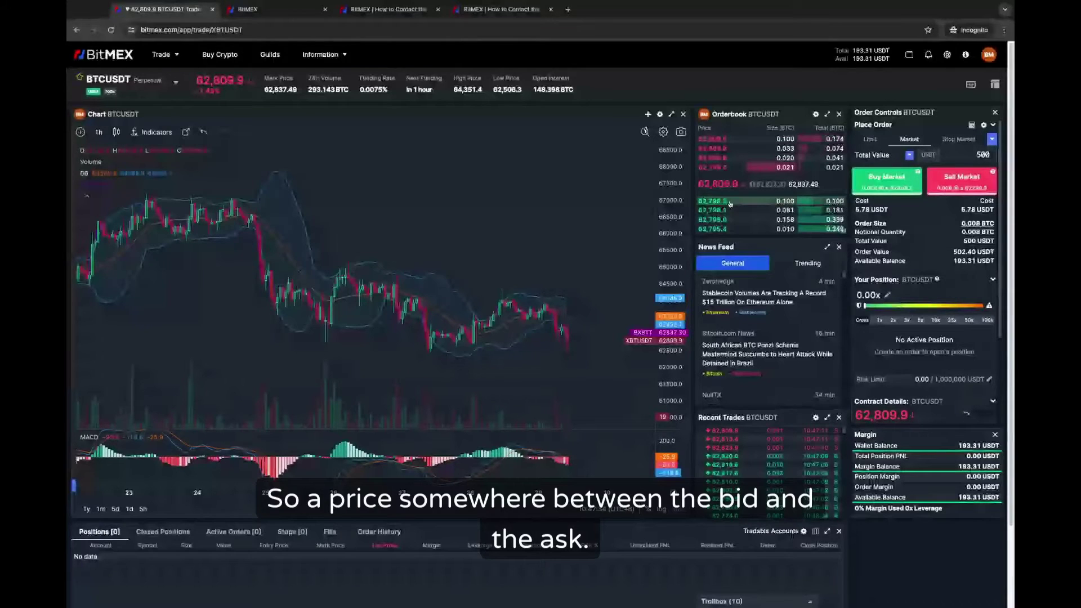
- Switch back to a Limit order priced at 62810, leaving Post-Only off
click(870, 140)
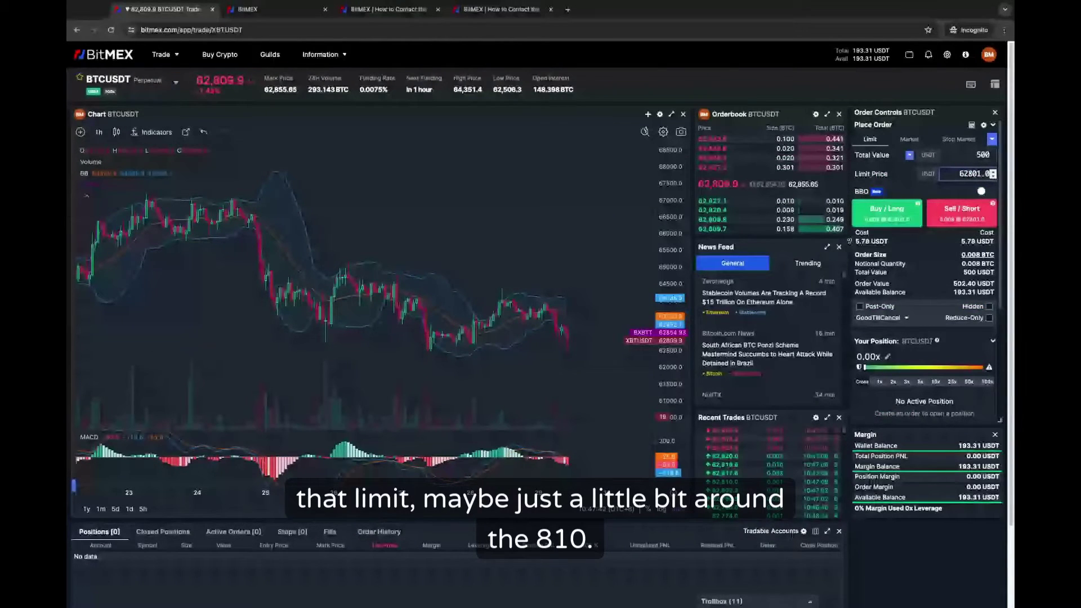
key(ctrl+a)
text(62810)
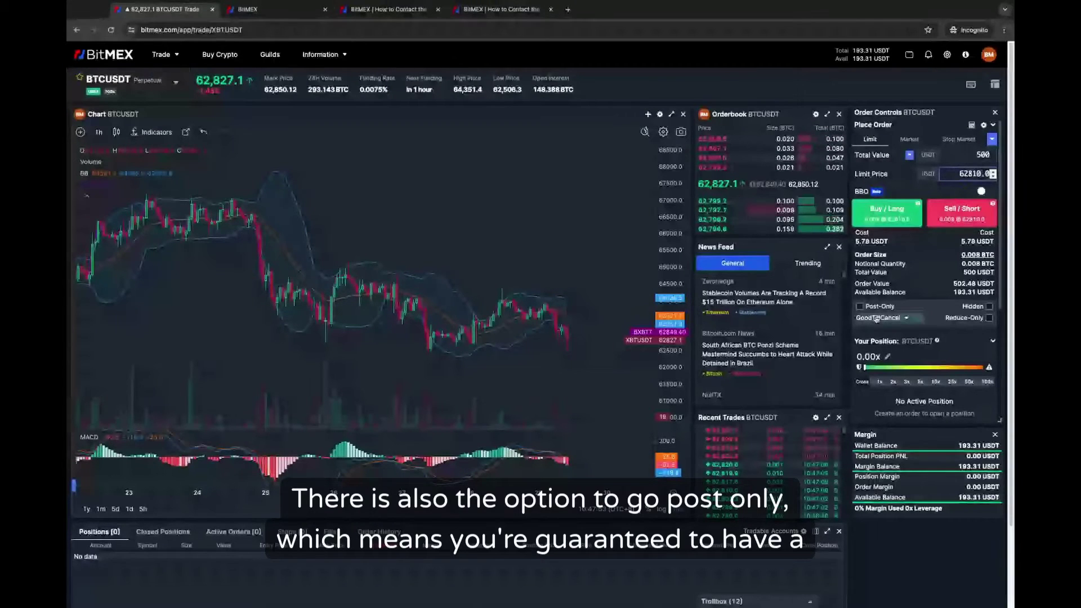
mouse_move(861, 309)
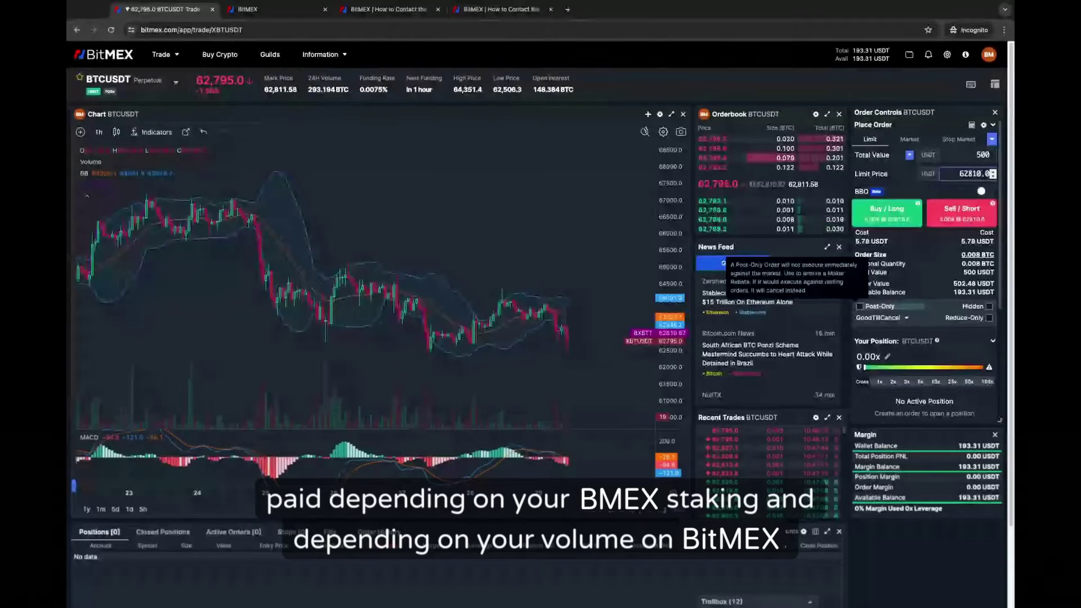
click(860, 306)
click(860, 306)
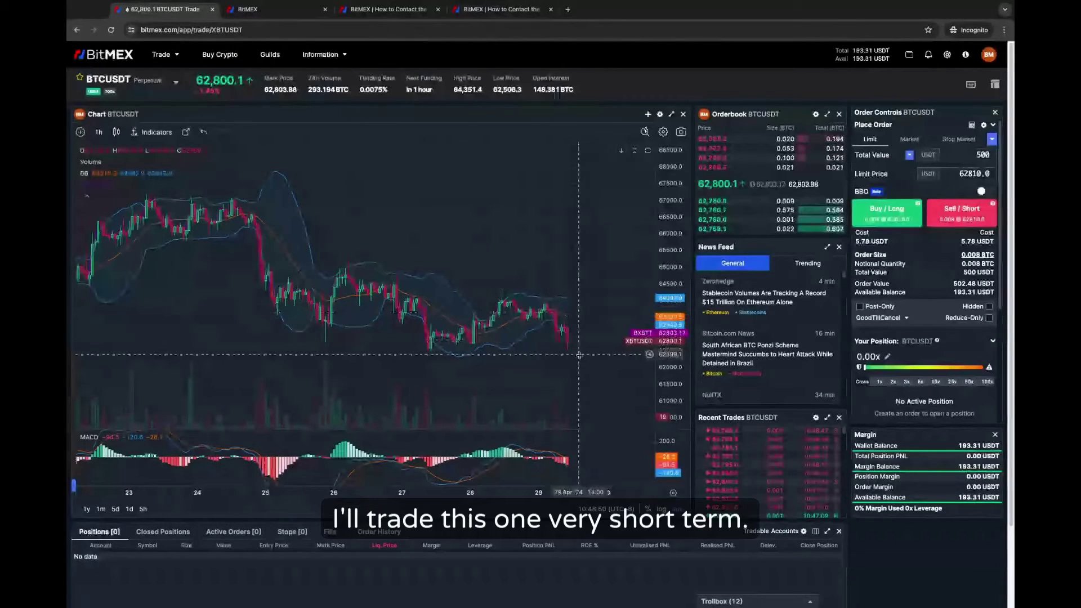
- Zoom the BTCUSDT chart in and pan it to the latest candles
scroll(674, 390, up, 2)
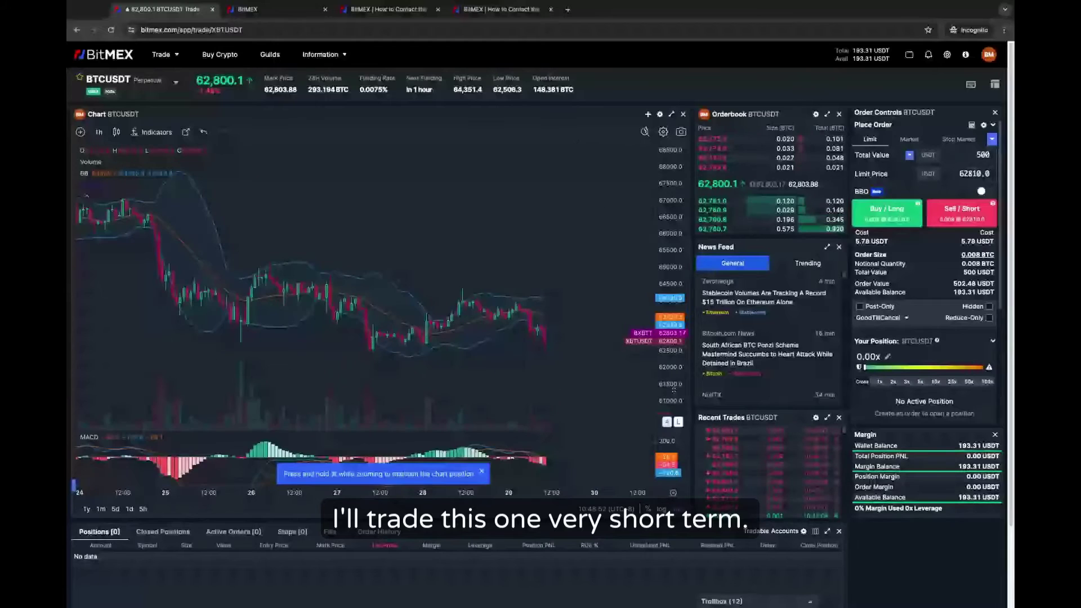
scroll(563, 290, up, 2)
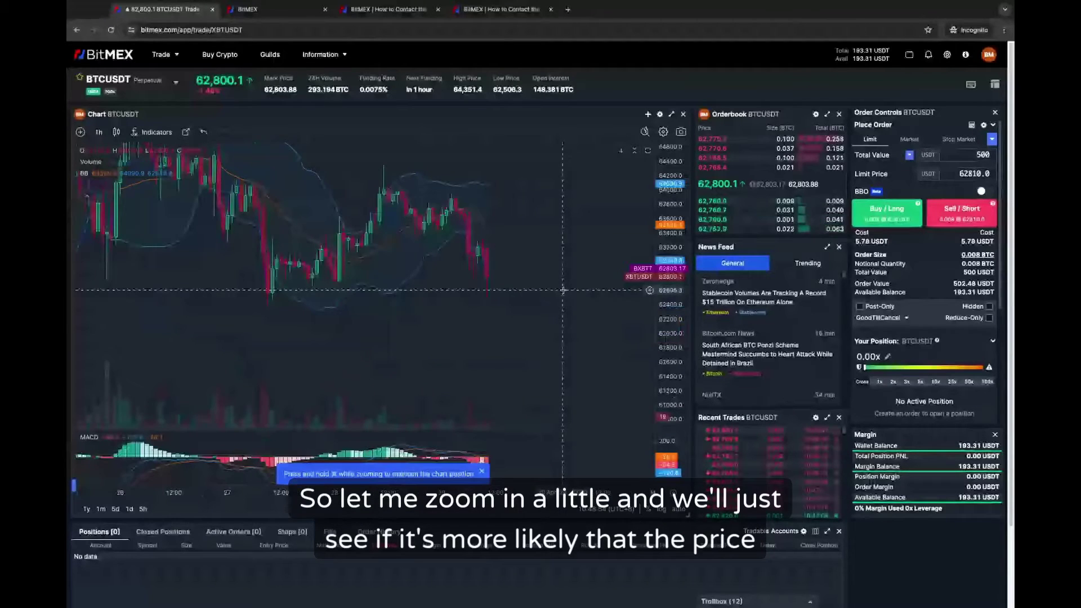
scroll(460, 284, up, 2)
drag(459, 284, 507, 297)
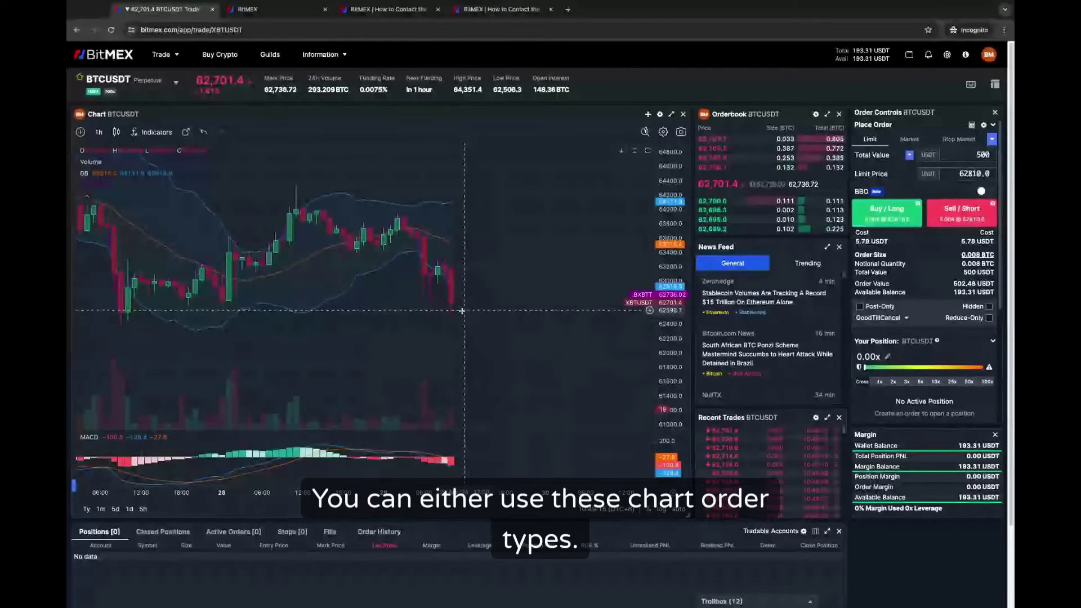
drag(461, 310, 559, 344)
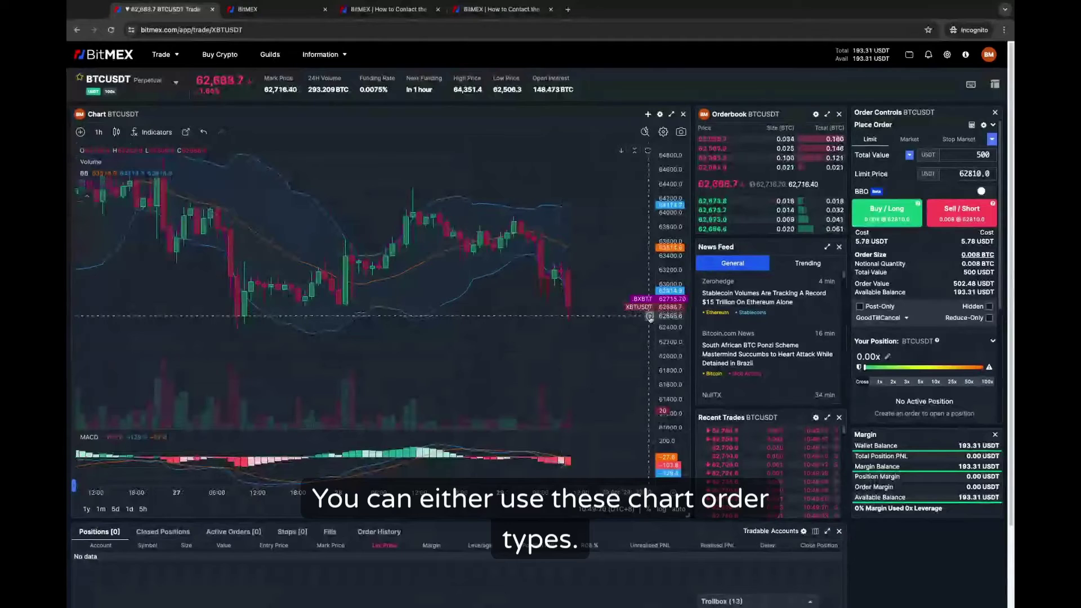
- Open quick order entry from the chart's price axis, keeping the size unit in USDT total value
click(650, 316)
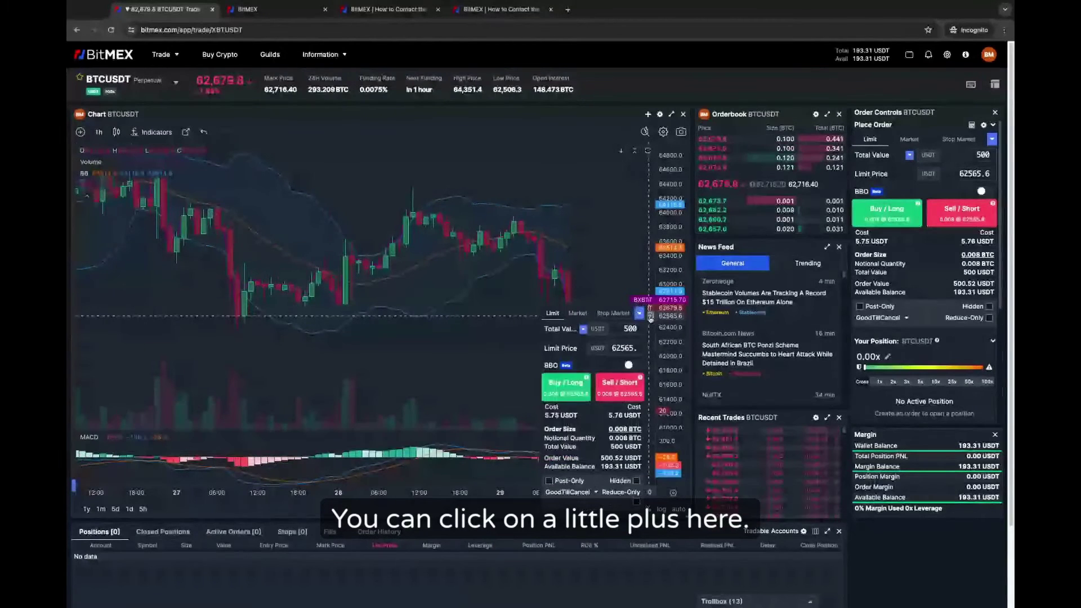
click(619, 333)
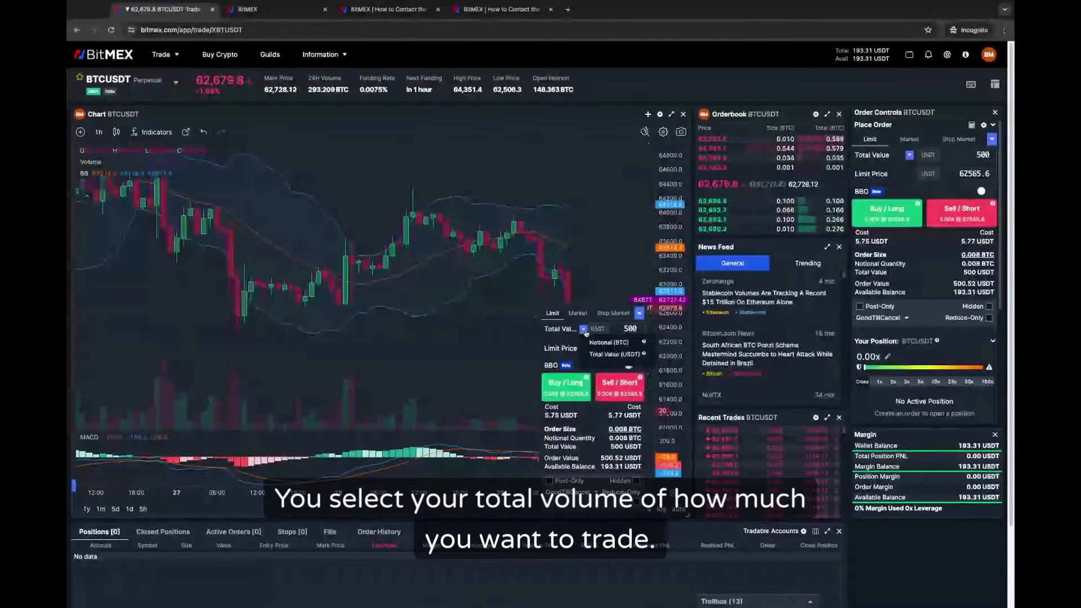
click(626, 330)
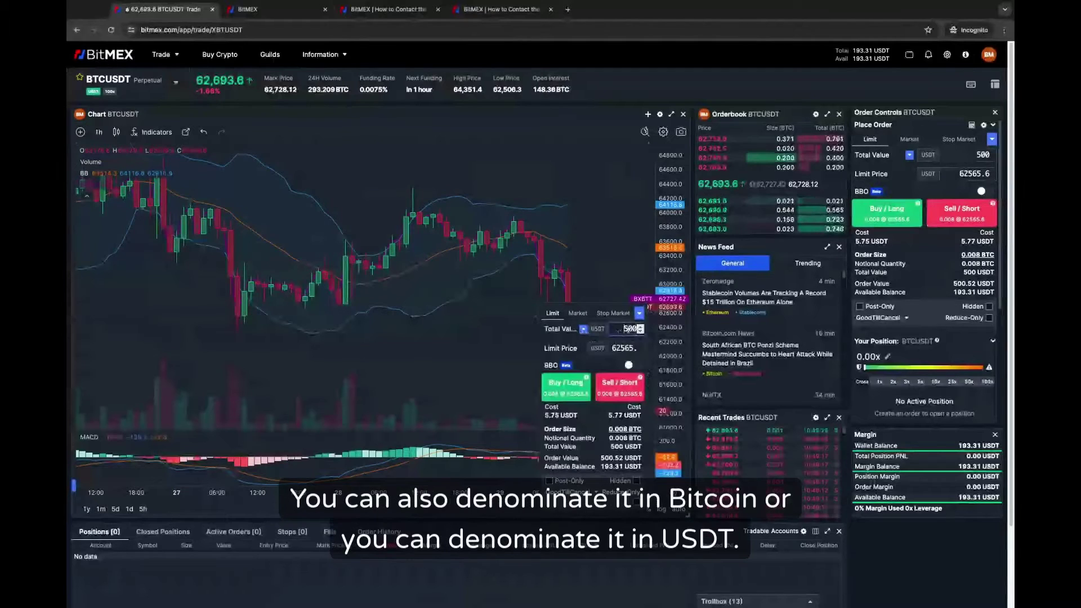
click(621, 332)
click(608, 342)
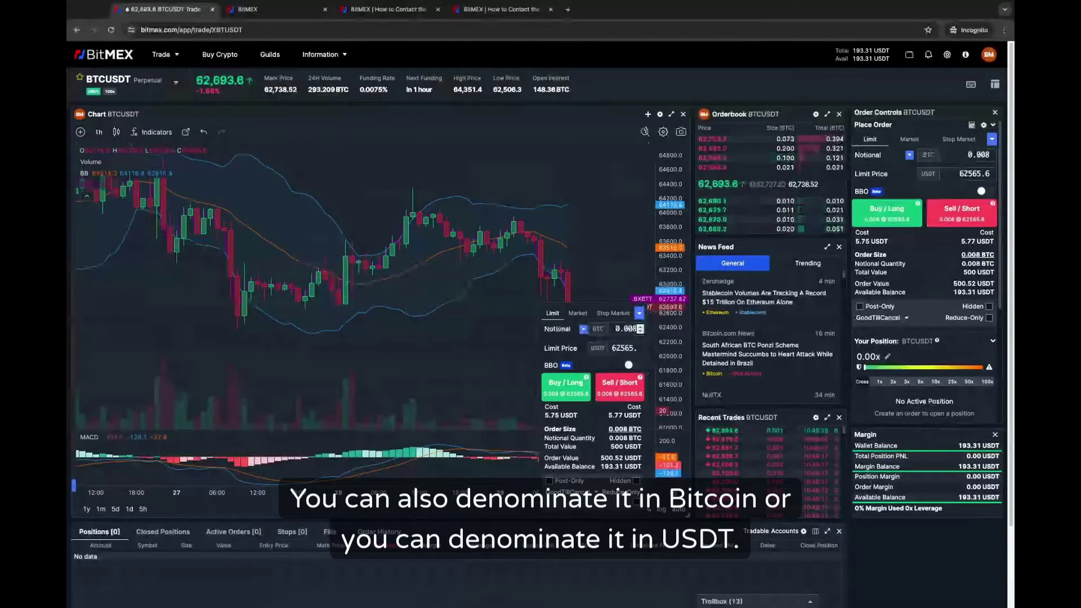
click(591, 333)
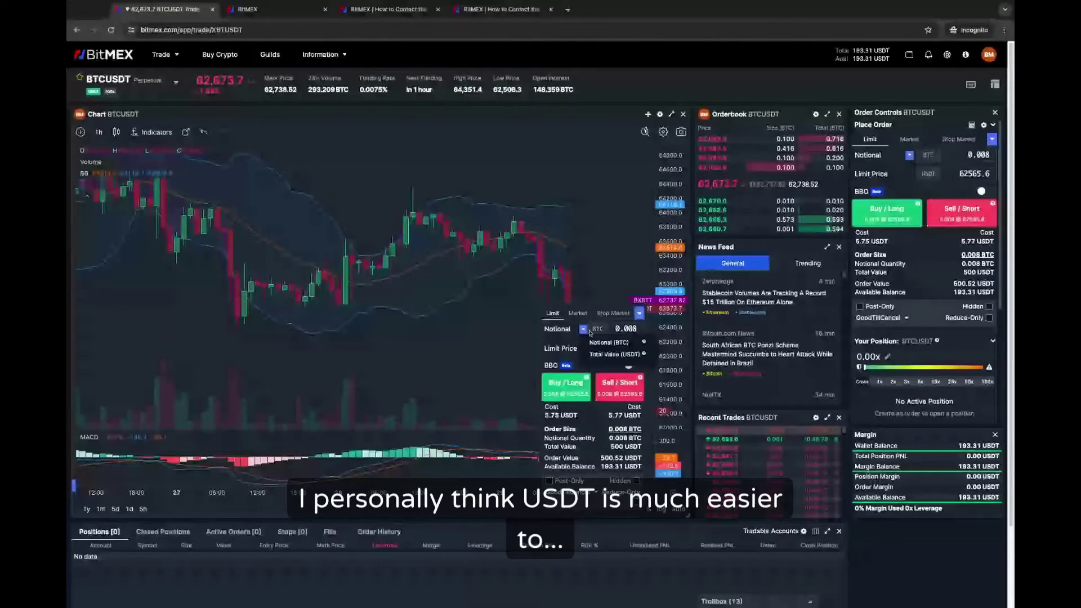
click(613, 354)
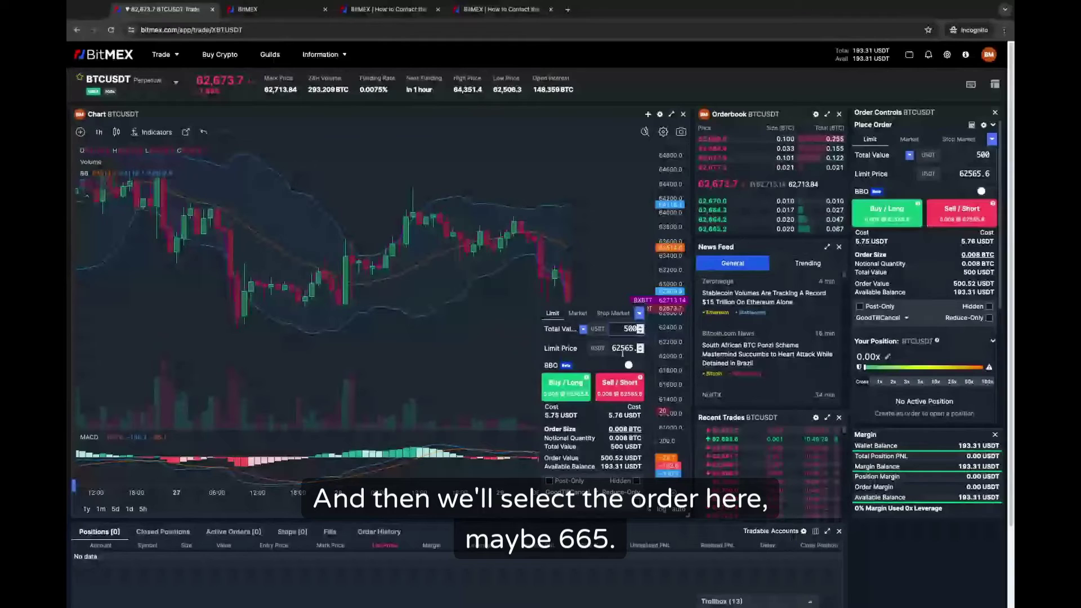
- Set the limit price to 62665.6 and place it as a Buy / Long order
click(622, 349)
key(BackSpace)
text(6)
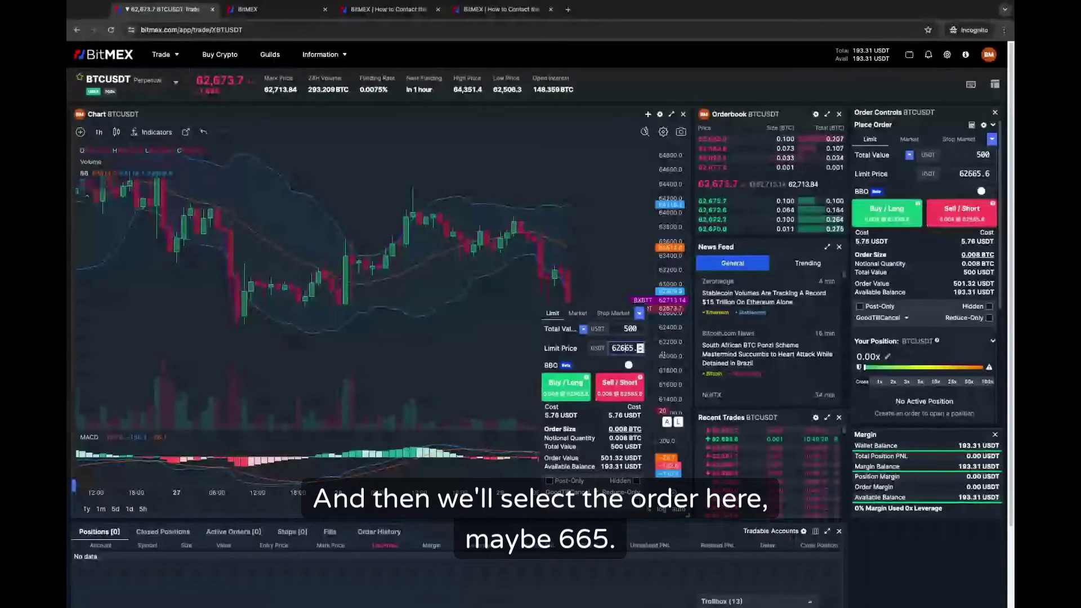
click(575, 388)
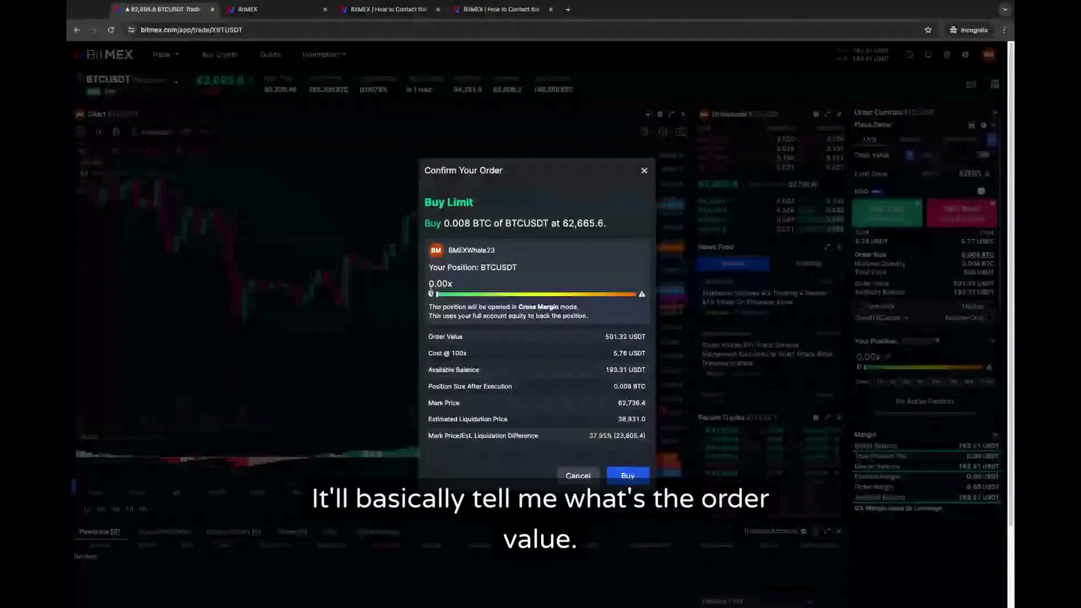
- Review the 0.008 BTC buy limit at 62,665.6 (501.32 USDT) and submit it
triple_click(613, 338)
click(625, 409)
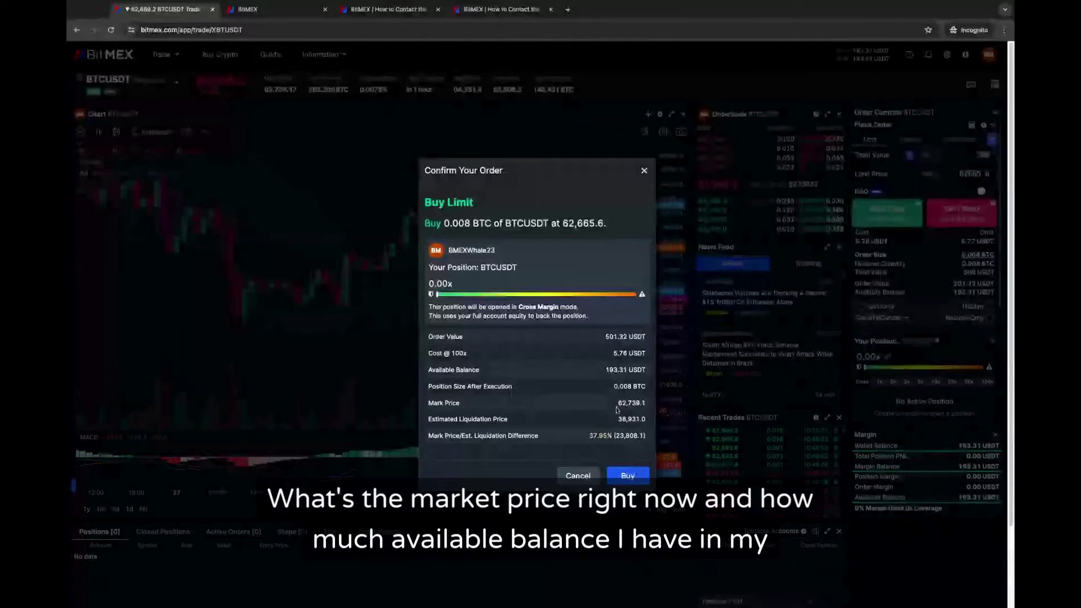
click(628, 476)
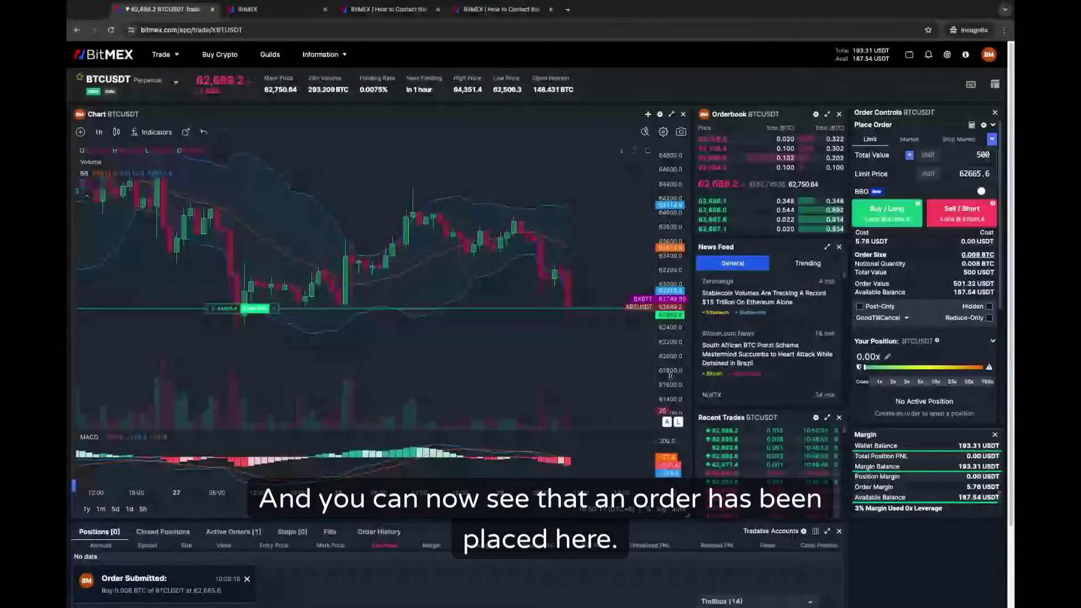
drag(669, 375, 544, 348)
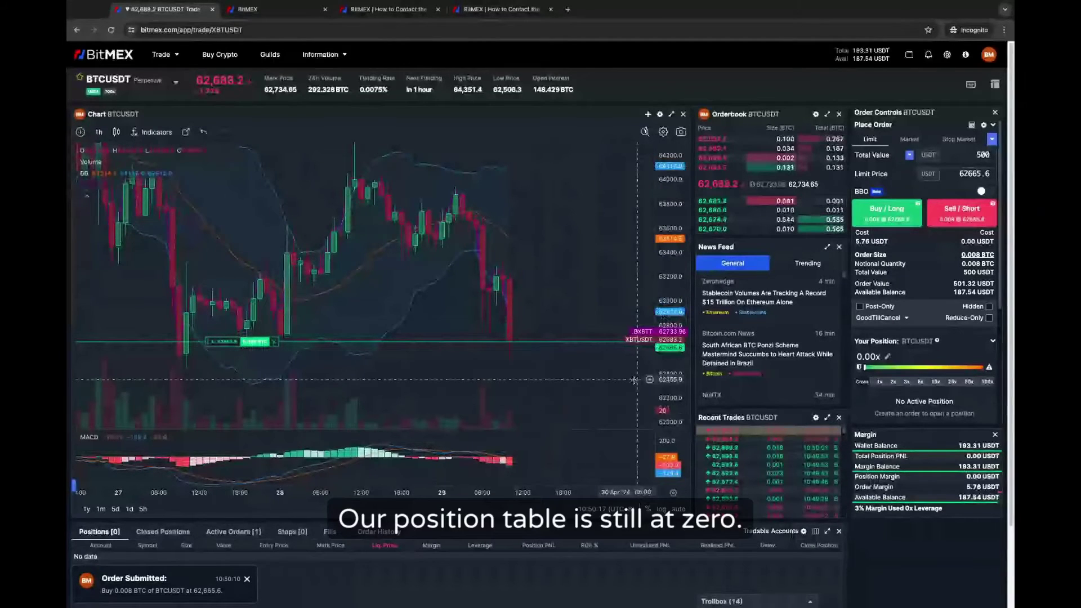
click(247, 579)
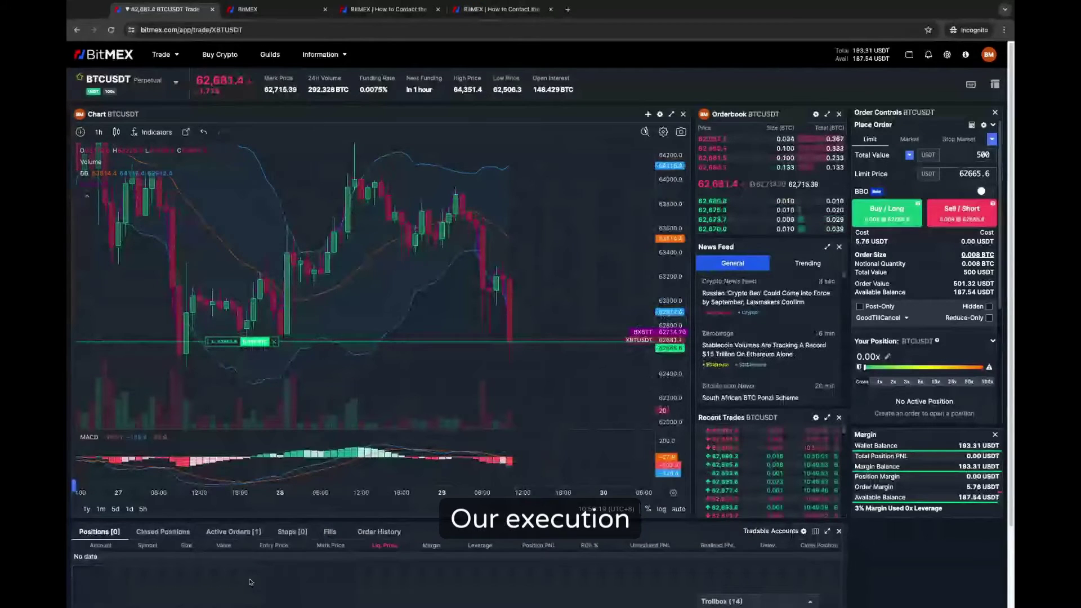
click(221, 531)
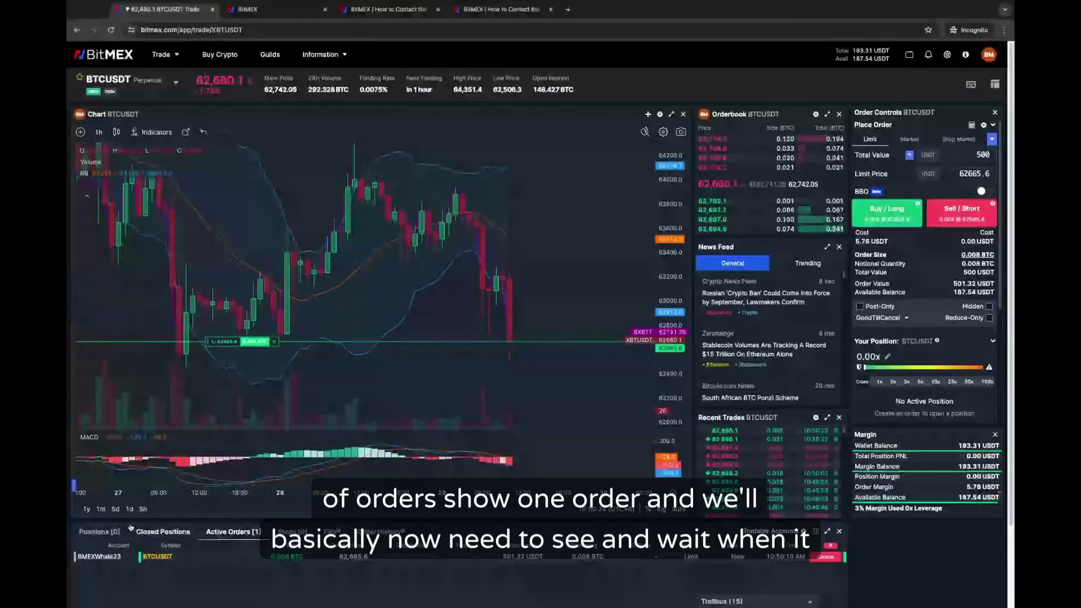
click(104, 531)
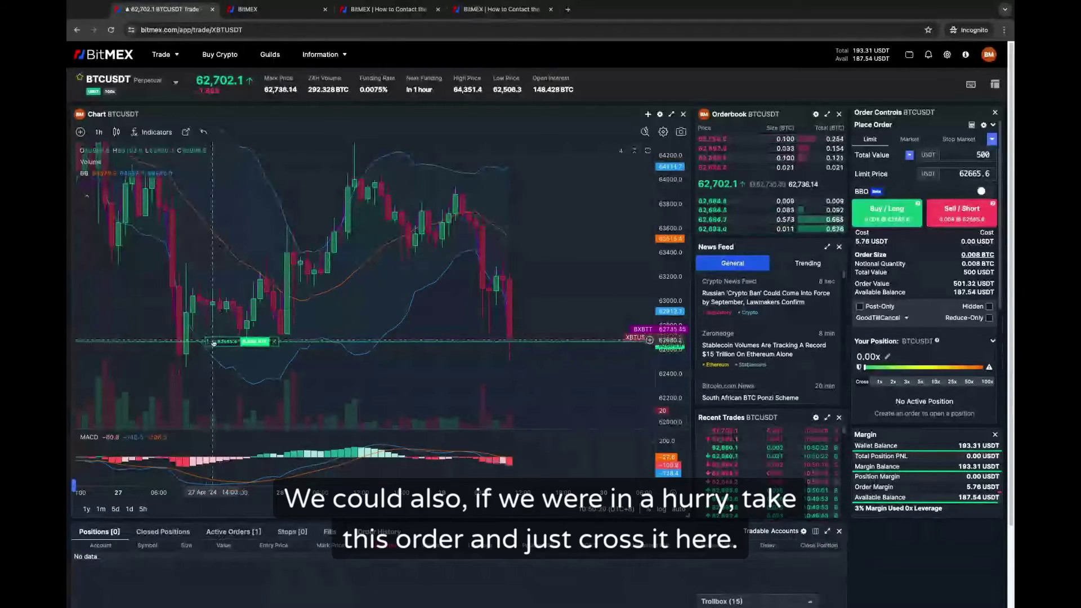
drag(214, 344, 212, 351)
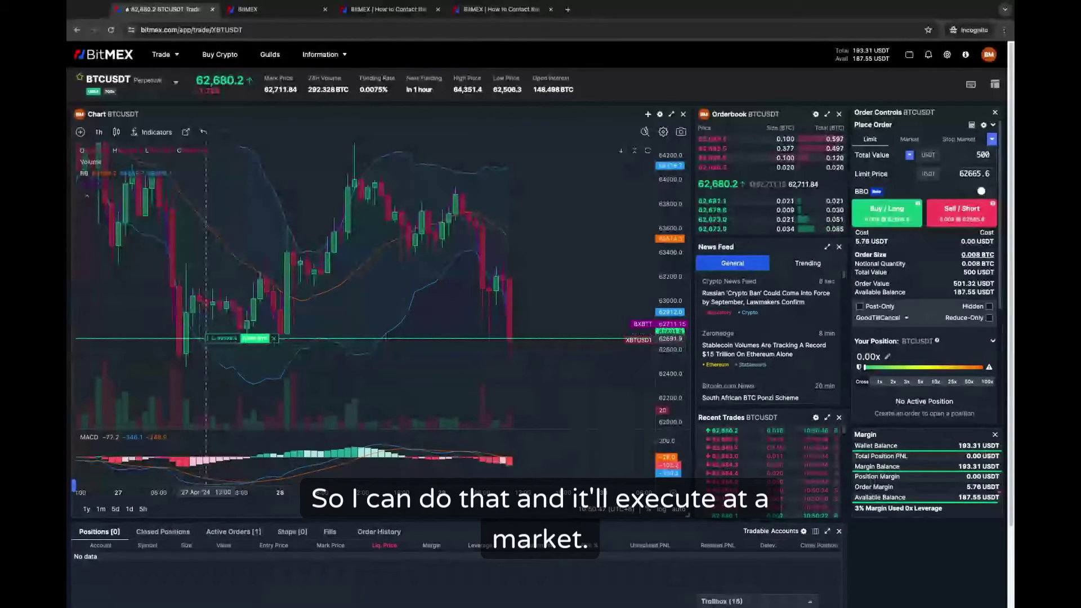
- Drag the buy order line up to 62,695.8 and execute the amend
drag(254, 338, 254, 336)
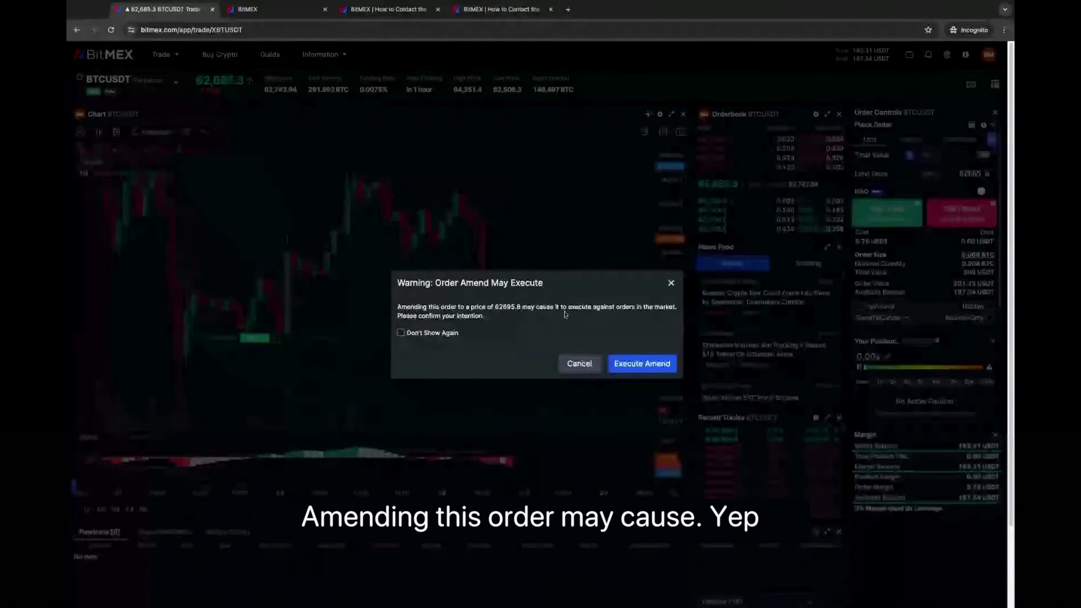
click(579, 363)
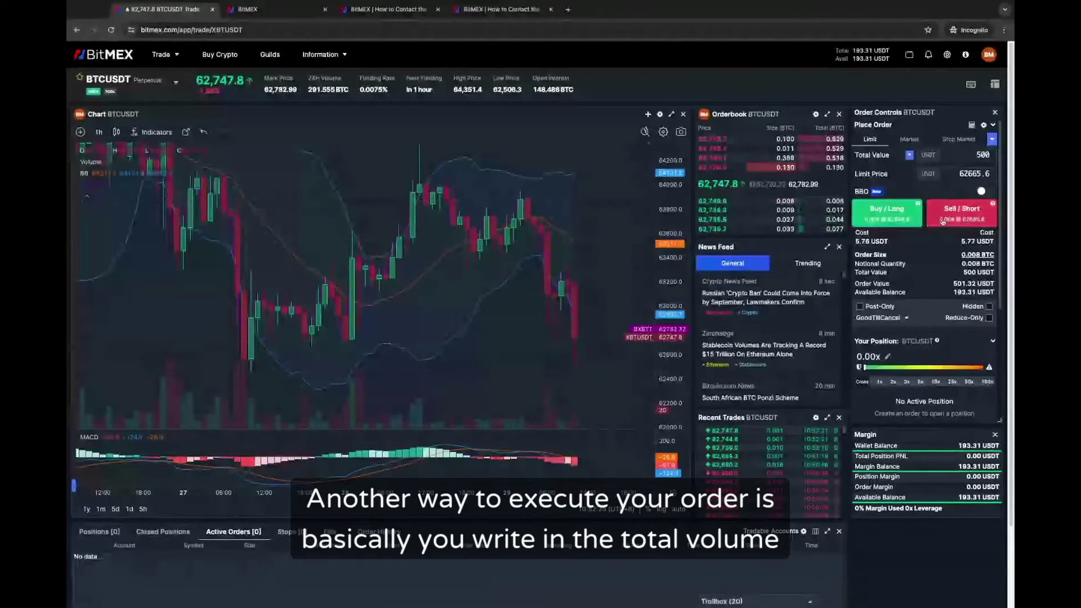
- Place a 0.008 BTC market buy, checking the estimated liquidation price before confirming
click(953, 158)
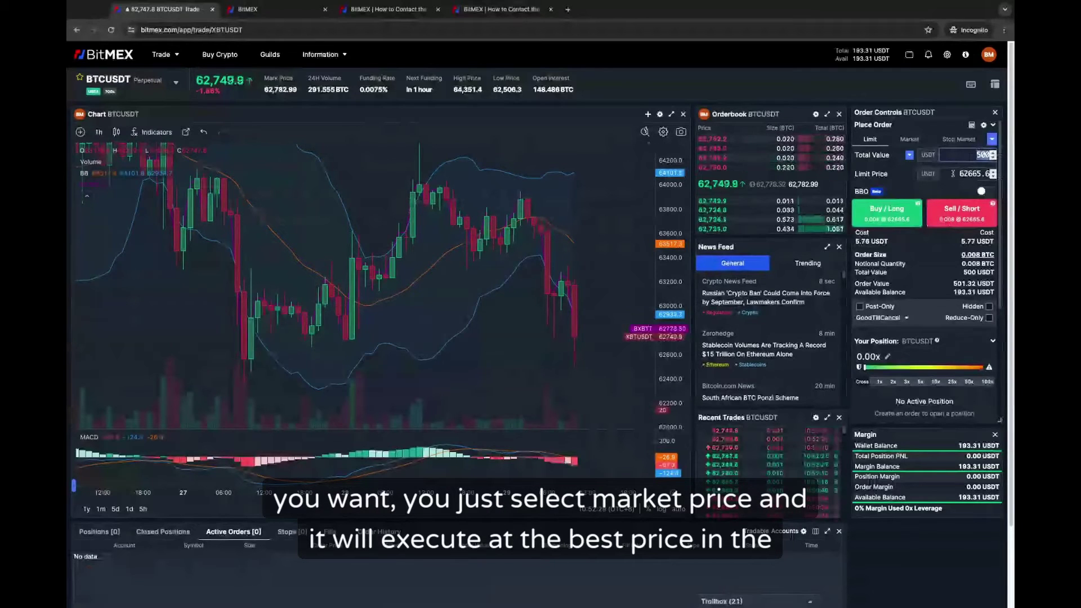
click(909, 139)
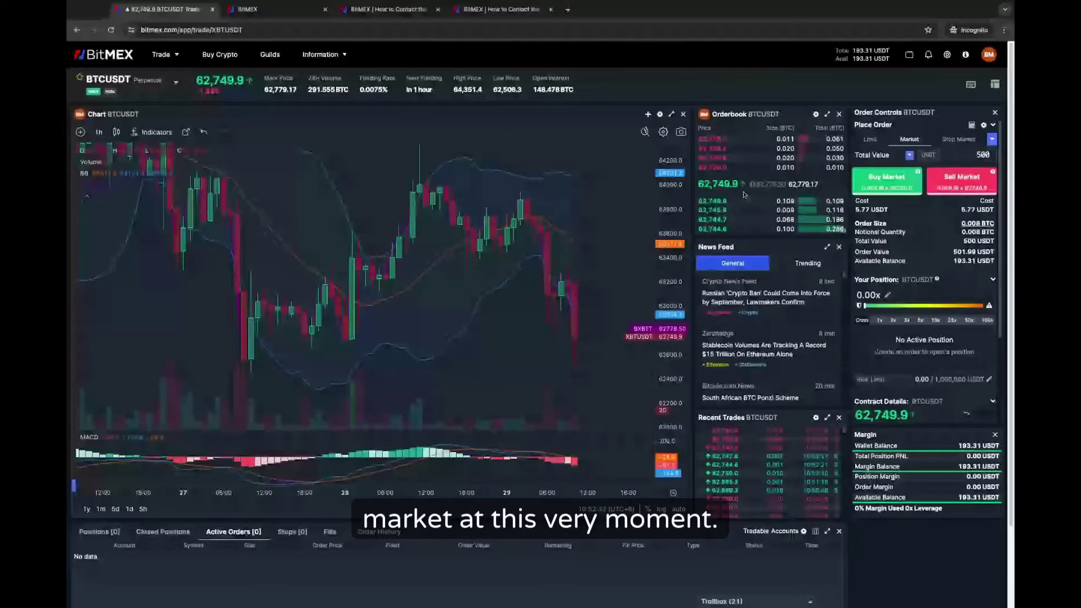
click(886, 180)
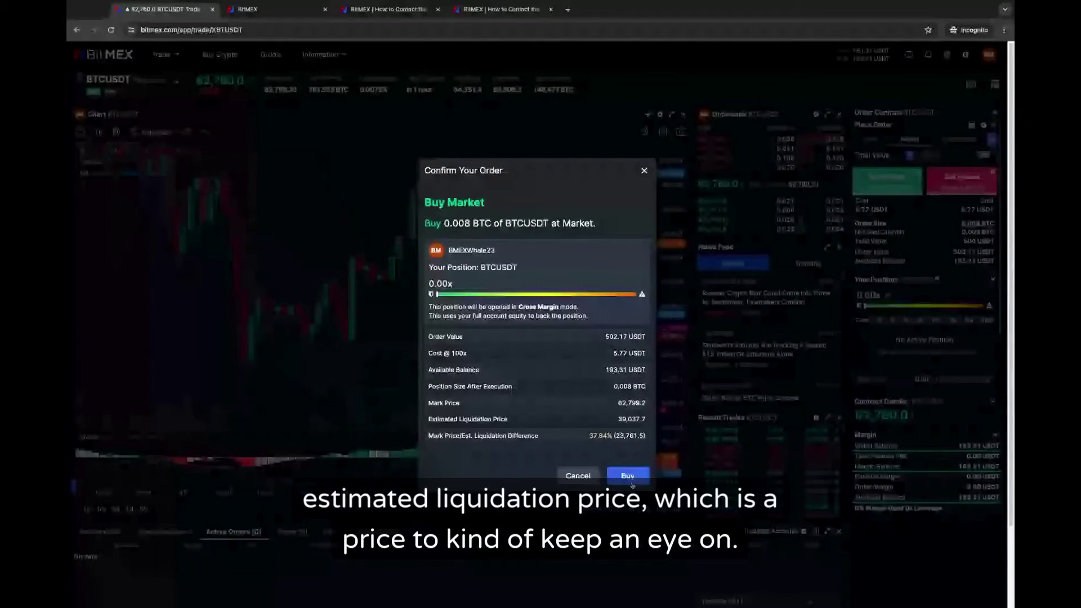
double_click(631, 419)
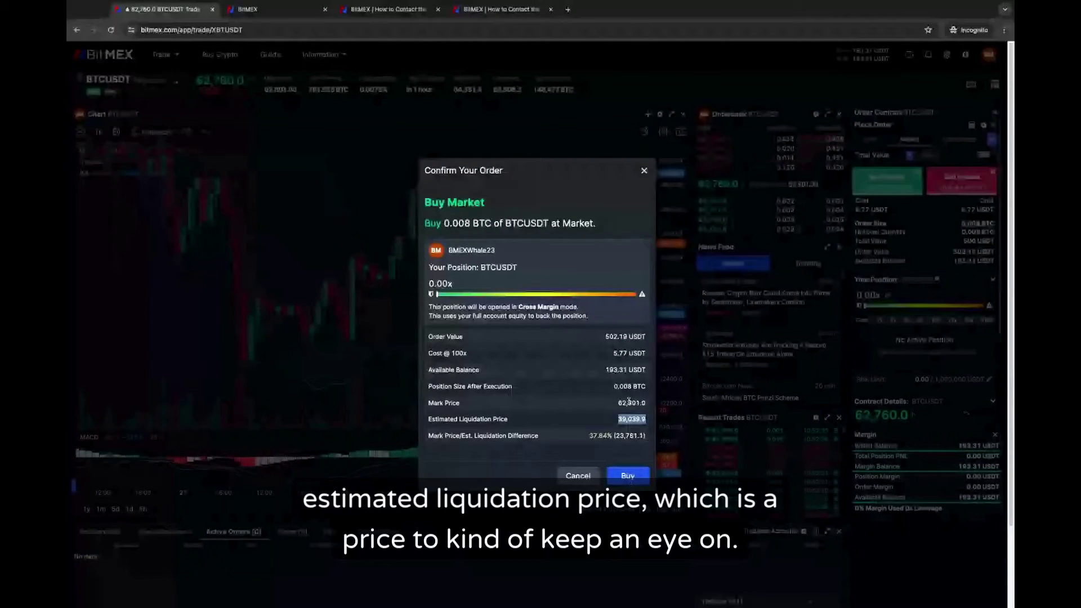
click(628, 477)
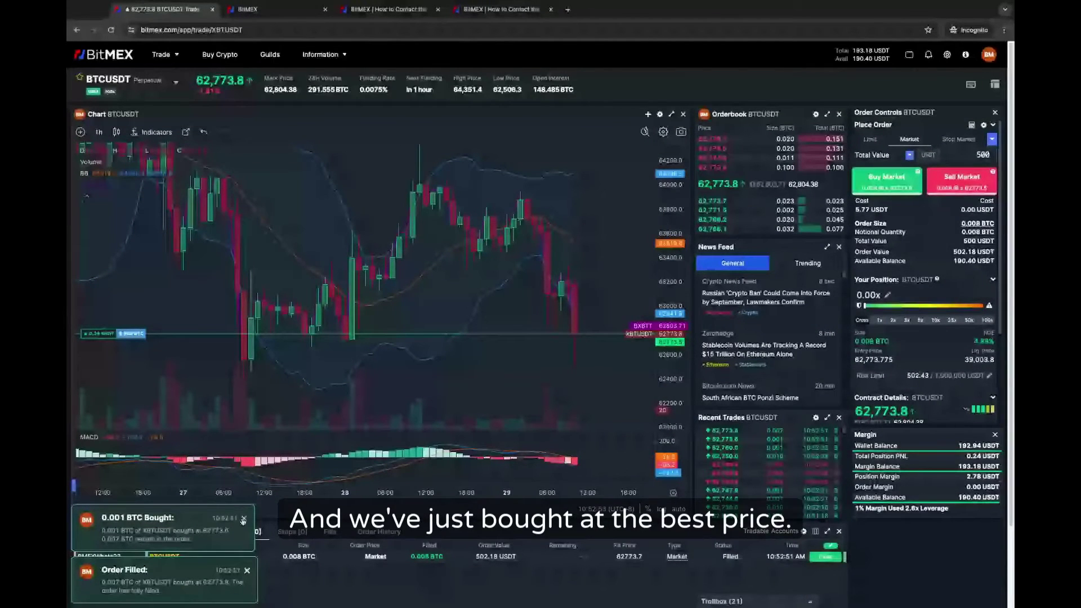
- Dismiss the fill notifications, show Positions, and open the long's Unrealised PNL share card
click(243, 520)
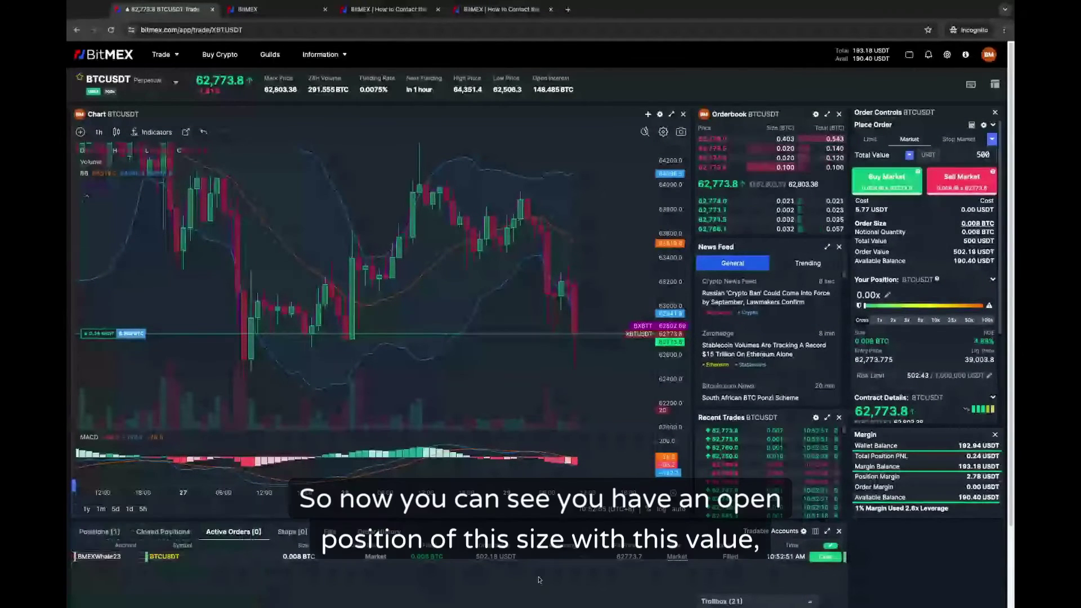
click(99, 532)
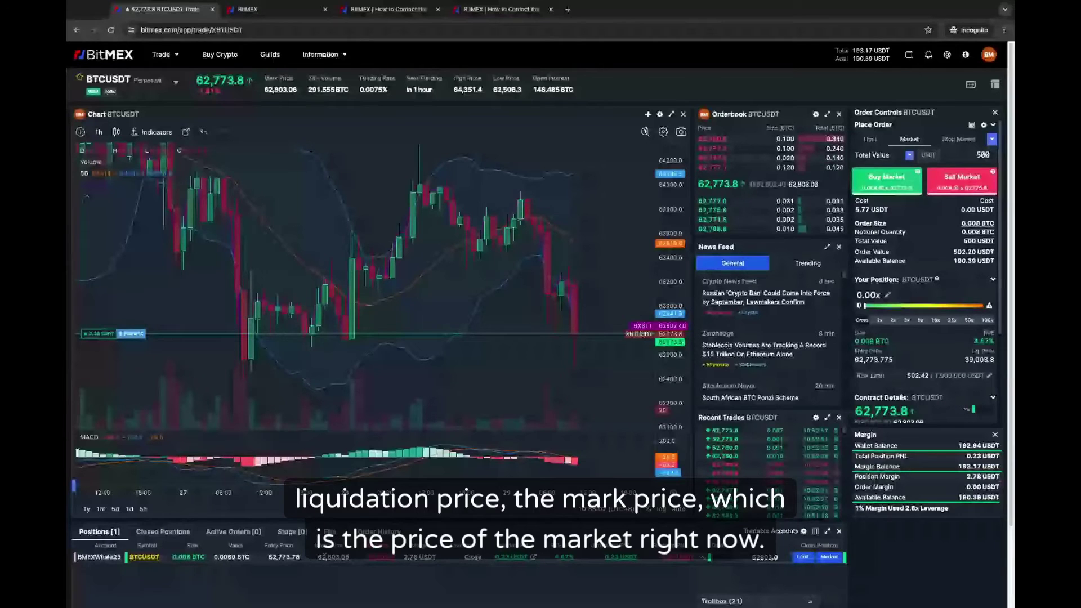
mouse_move(269, 558)
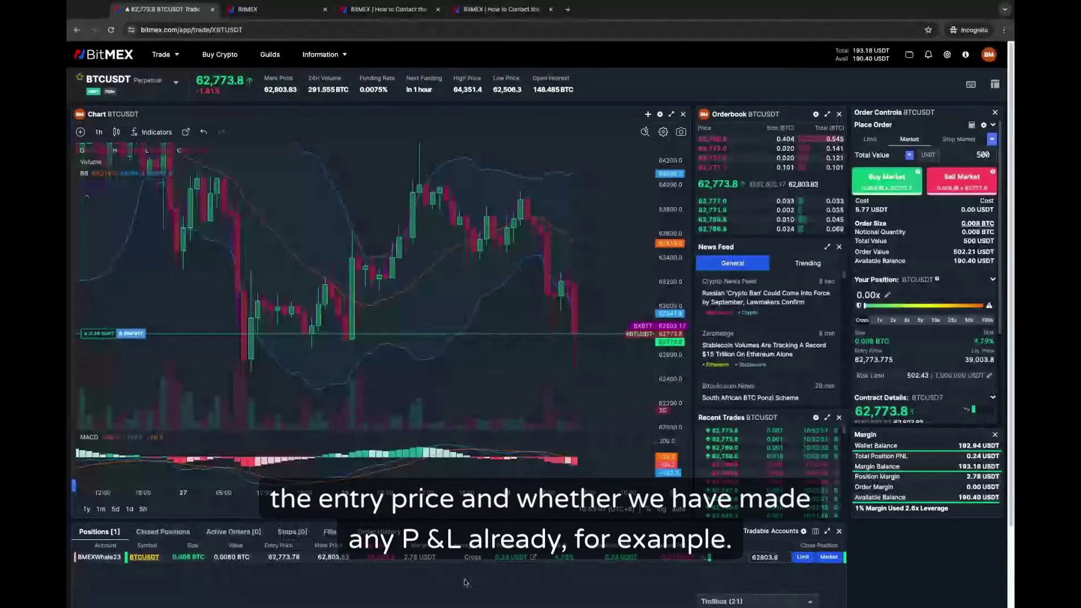
mouse_move(514, 558)
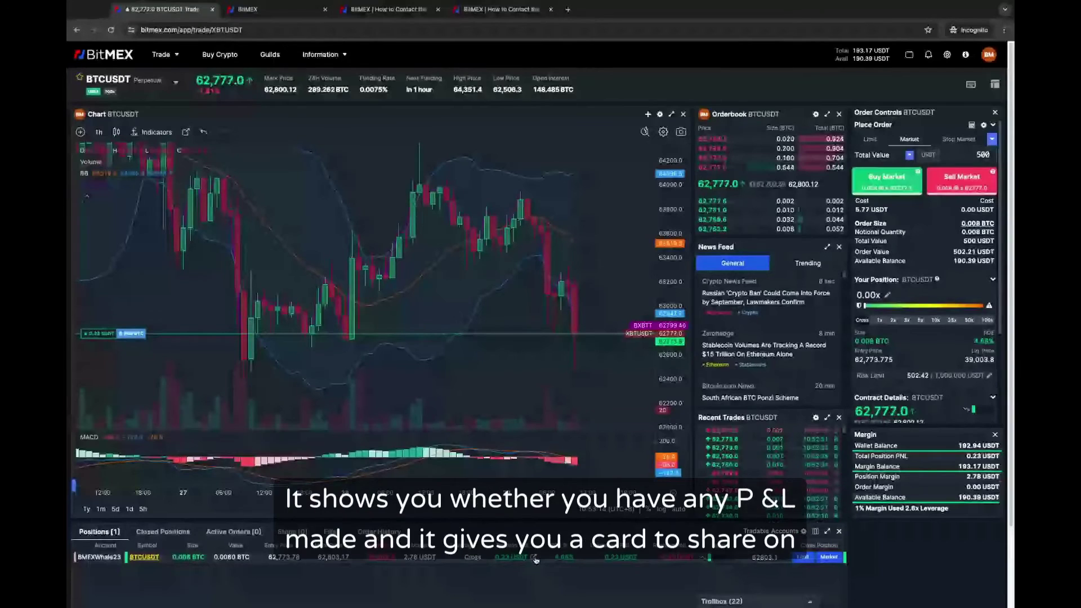
click(533, 558)
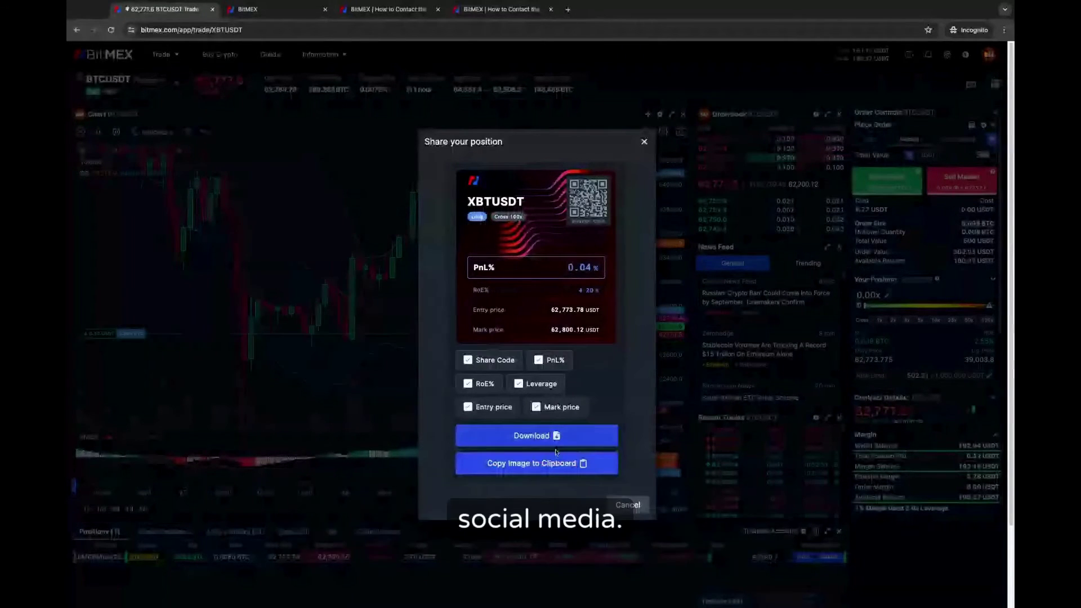
- Dismiss the Share your position card to return to the BTCUSDT trading page
click(623, 509)
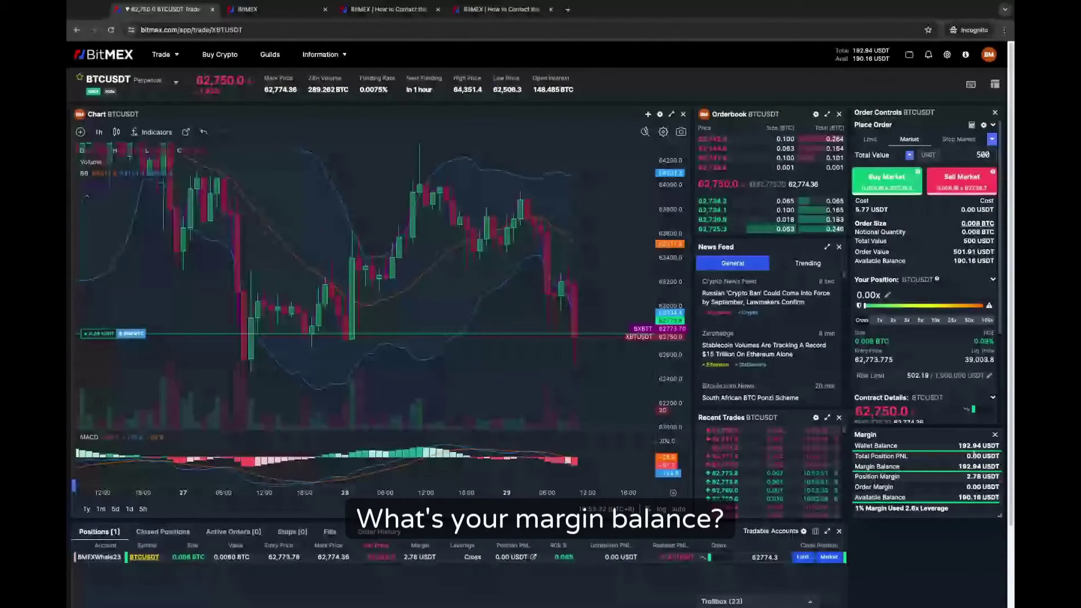
- Highlight the 192.94 USDT wallet balance, then bring up the display settings panel
triple_click(978, 445)
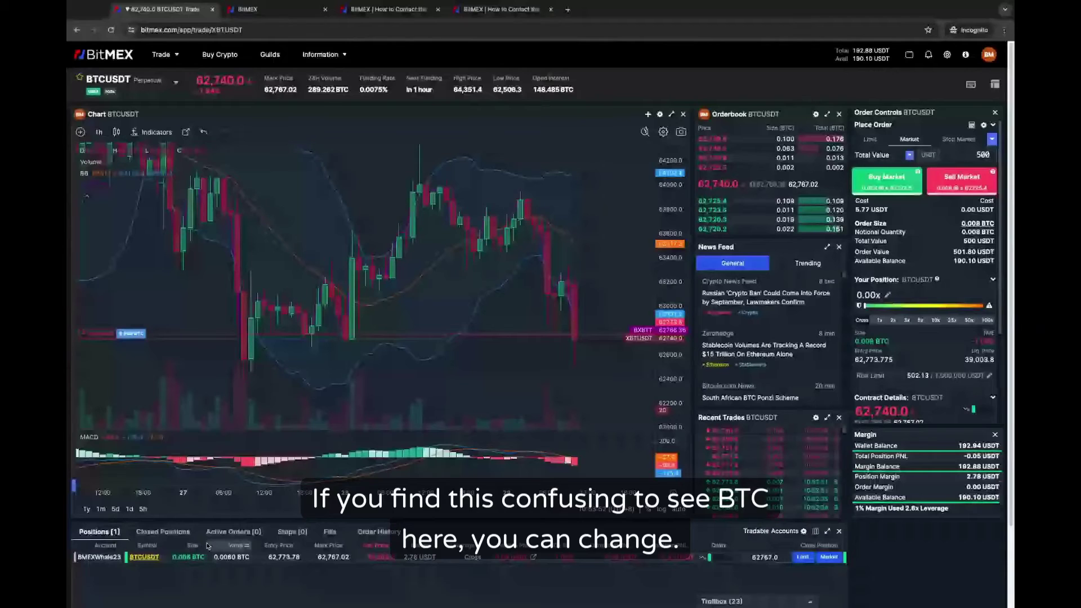
click(947, 54)
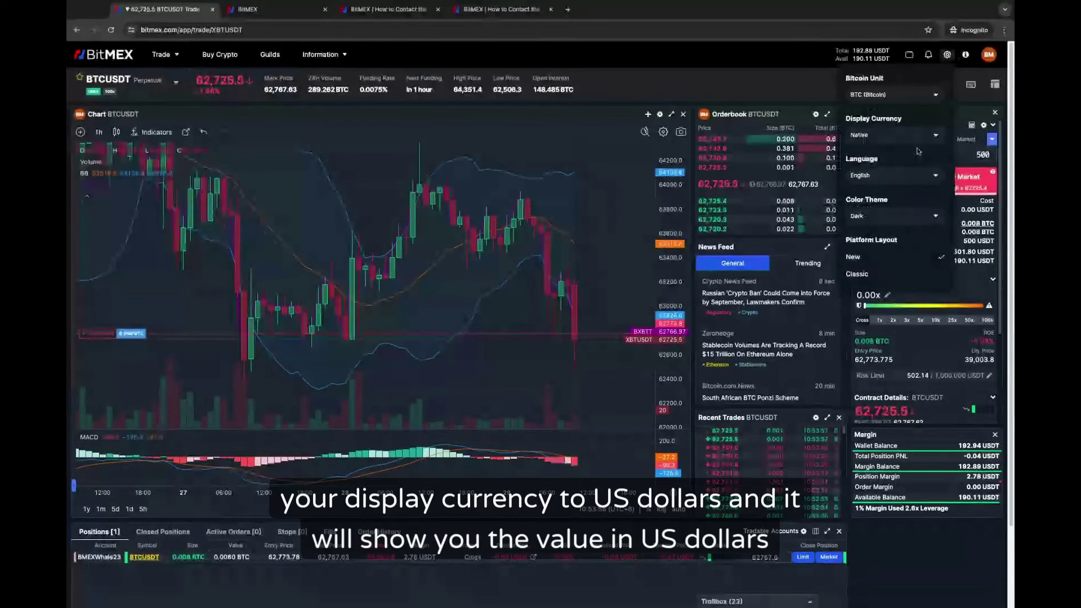
- Change Display Currency from Native to US Dollars (USD)
click(895, 138)
click(878, 151)
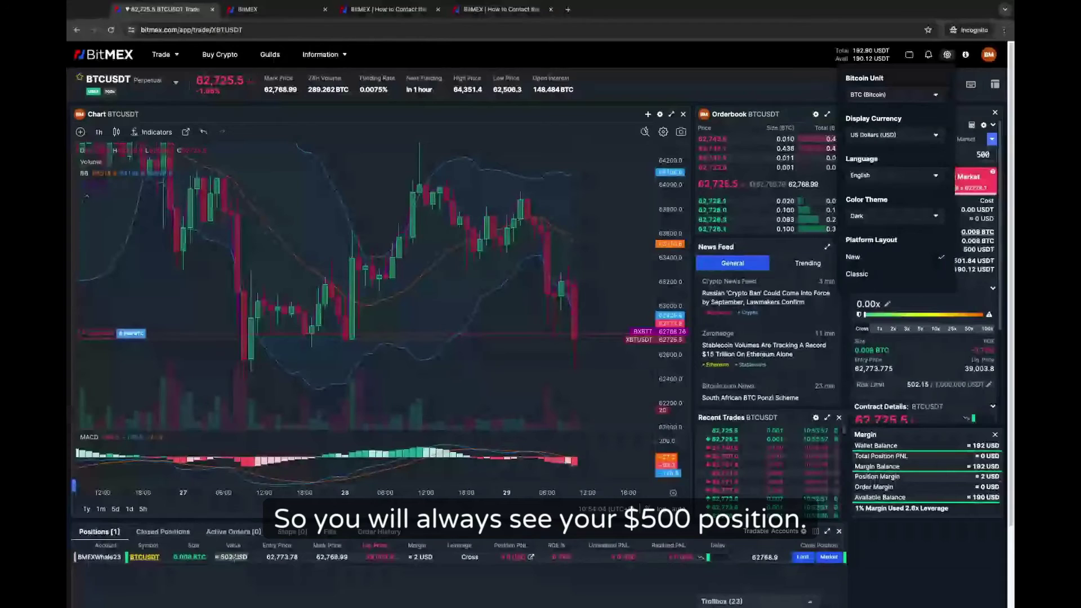
mouse_move(234, 558)
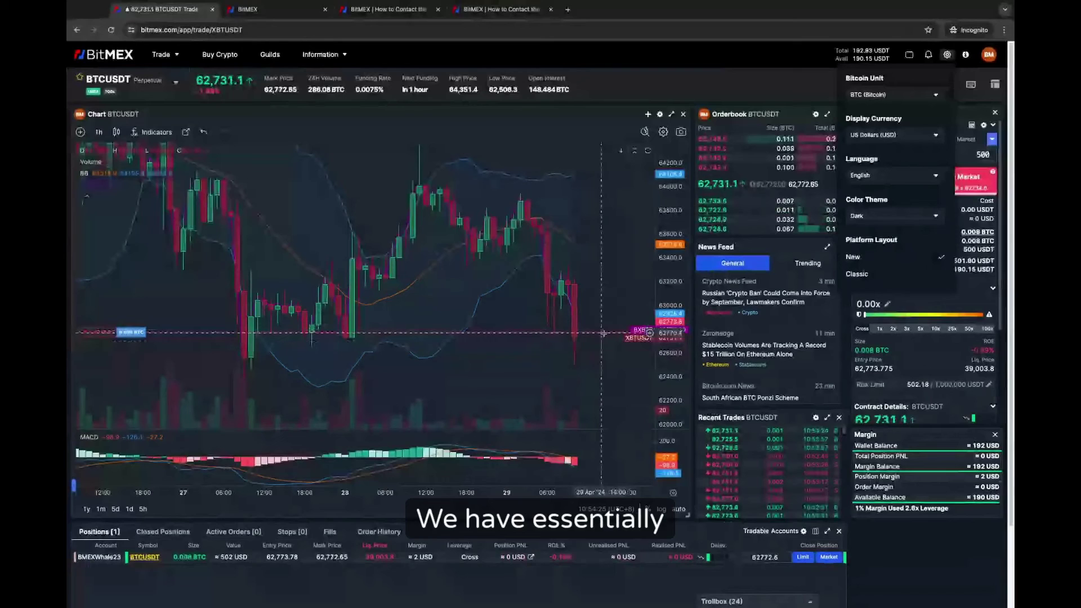
mouse_move(421, 557)
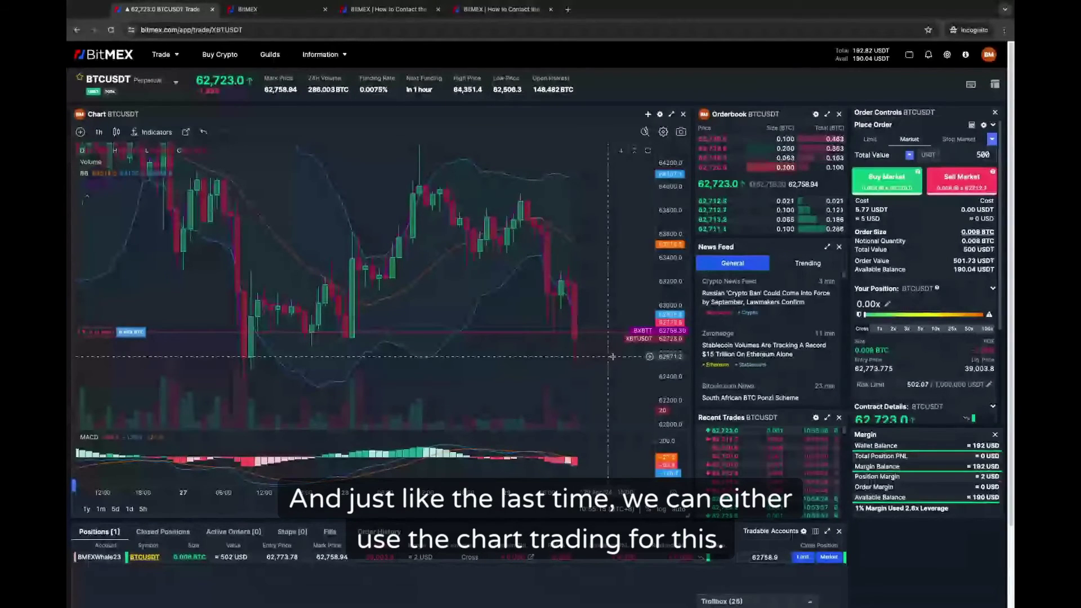
- Create an on-chart Stop Market sell for 500 USDT at 62567.1, triggered by Mark price
click(649, 357)
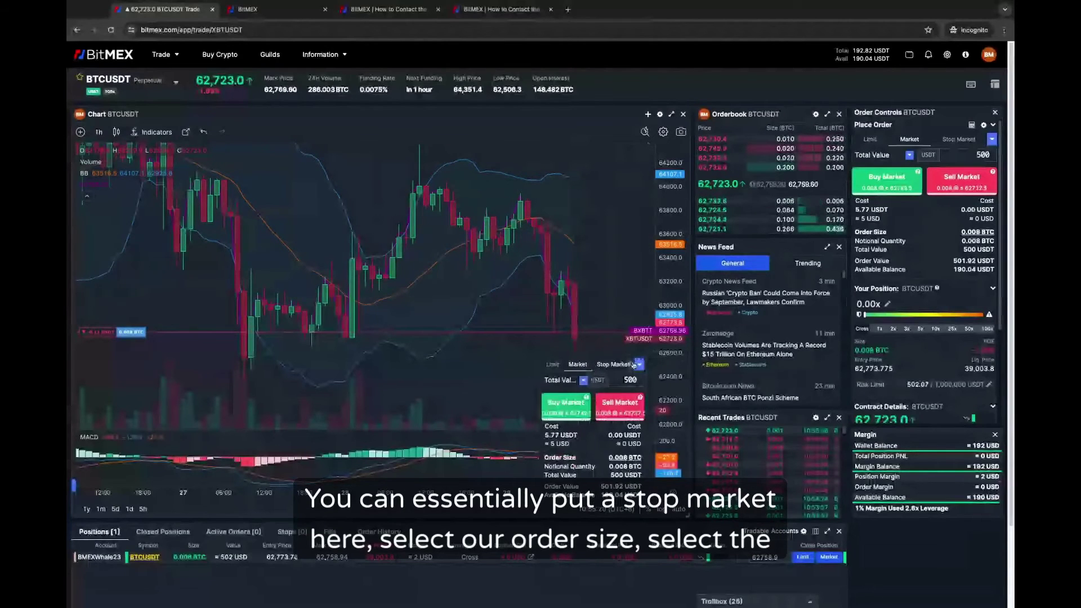
click(633, 365)
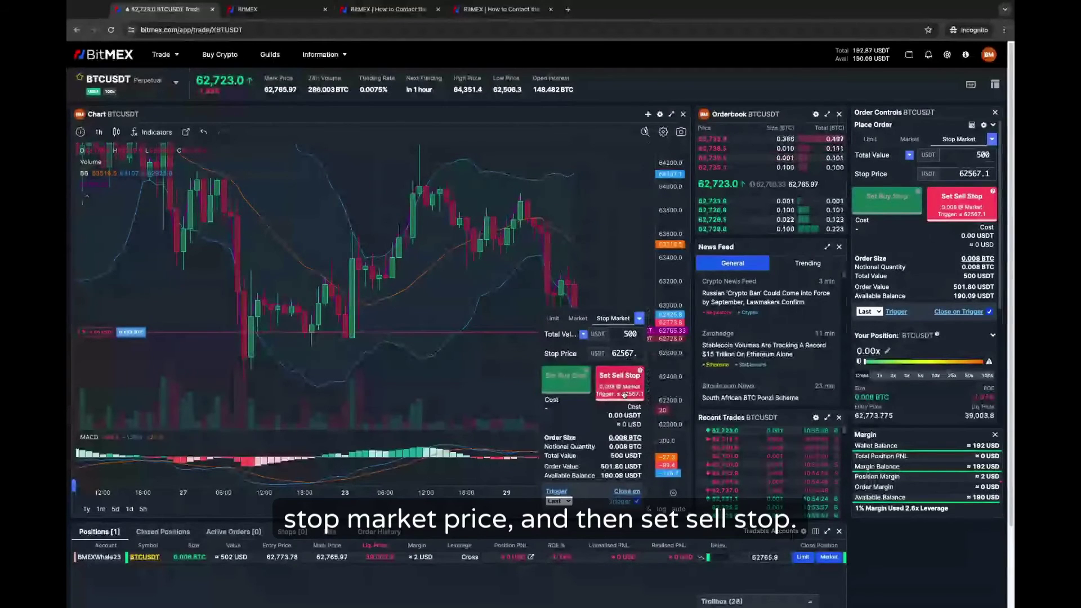
mouse_move(557, 491)
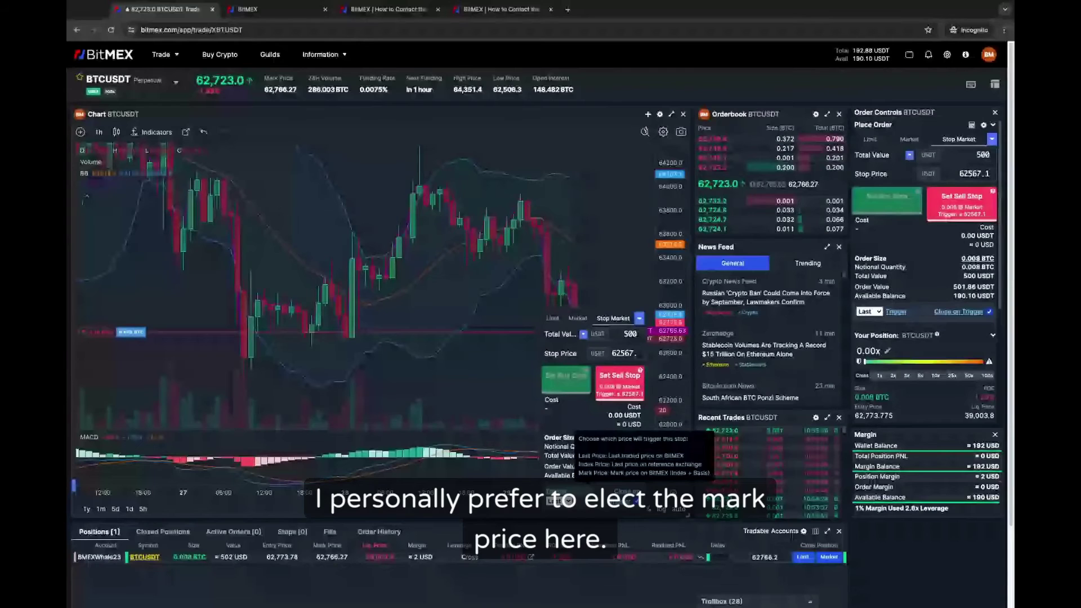
click(560, 500)
click(560, 526)
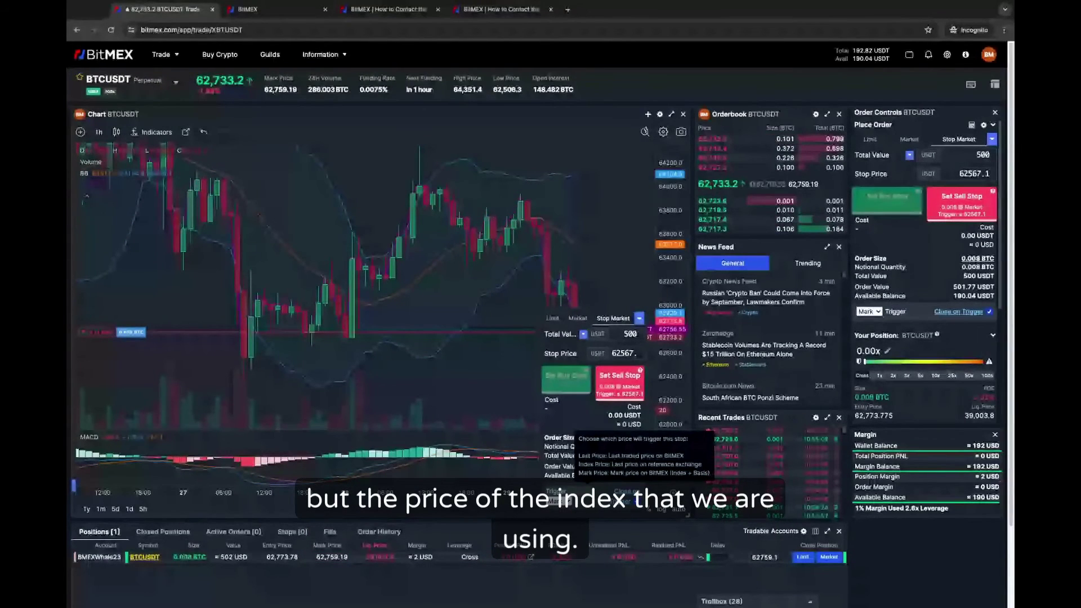
- Recreate the on-chart 500 USDT stop sell at 62579.1 with an Index price trigger
click(627, 359)
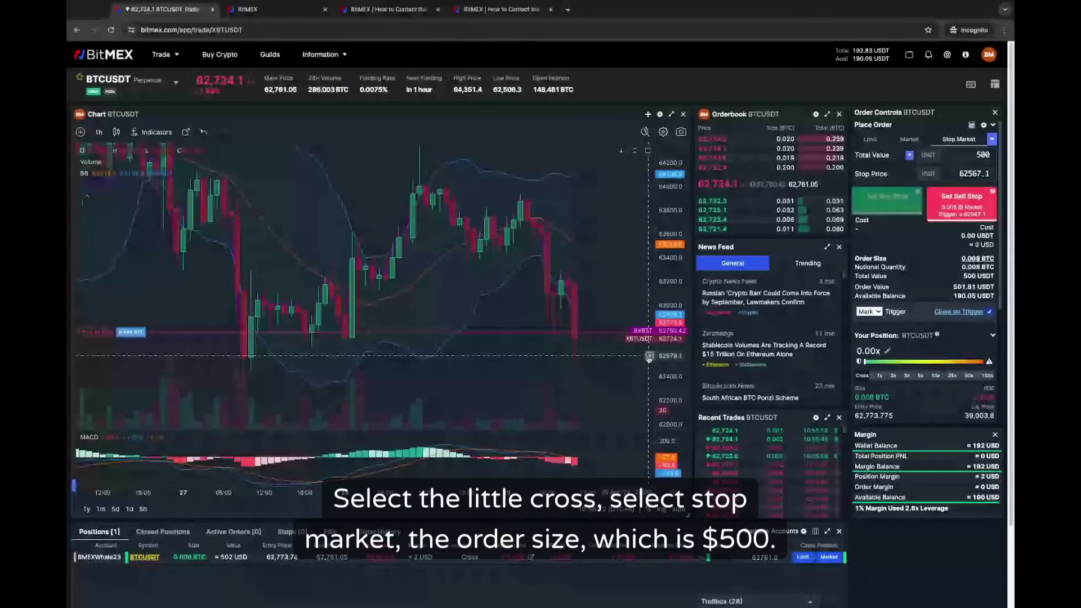
click(649, 357)
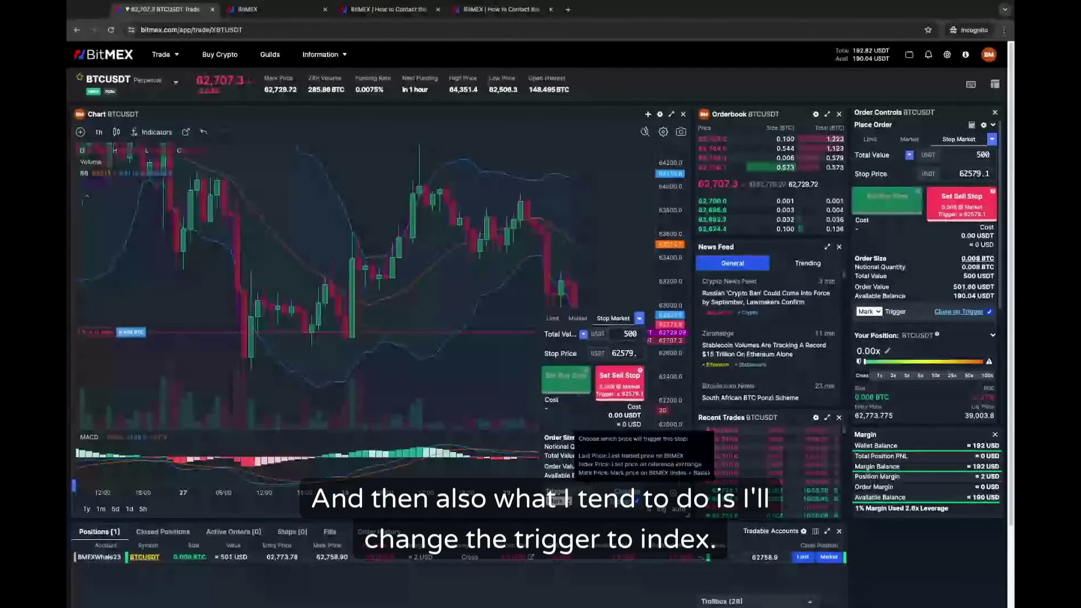
click(869, 311)
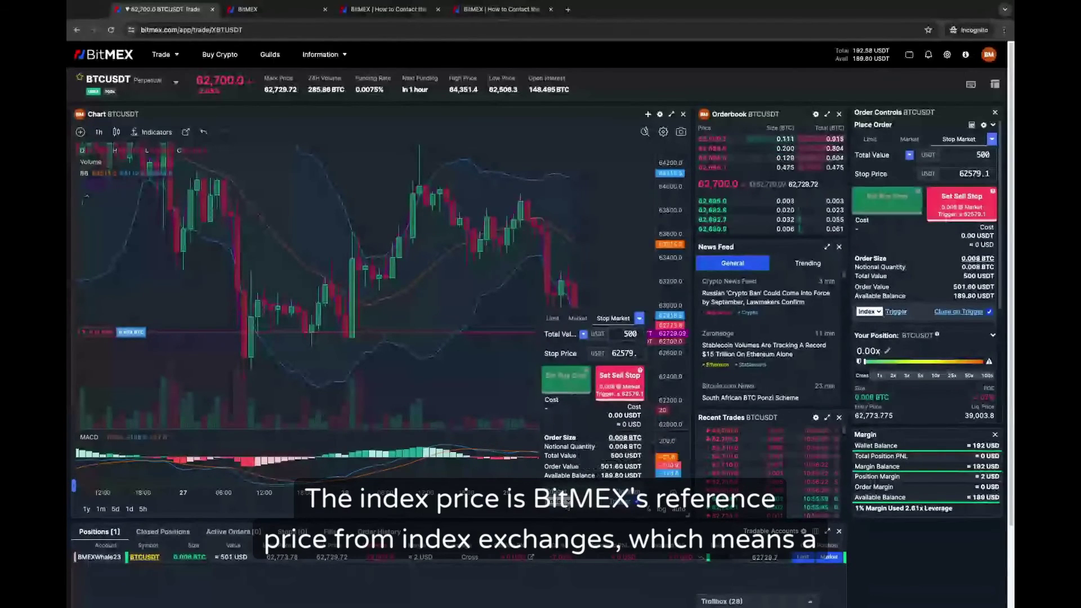
mouse_move(585, 489)
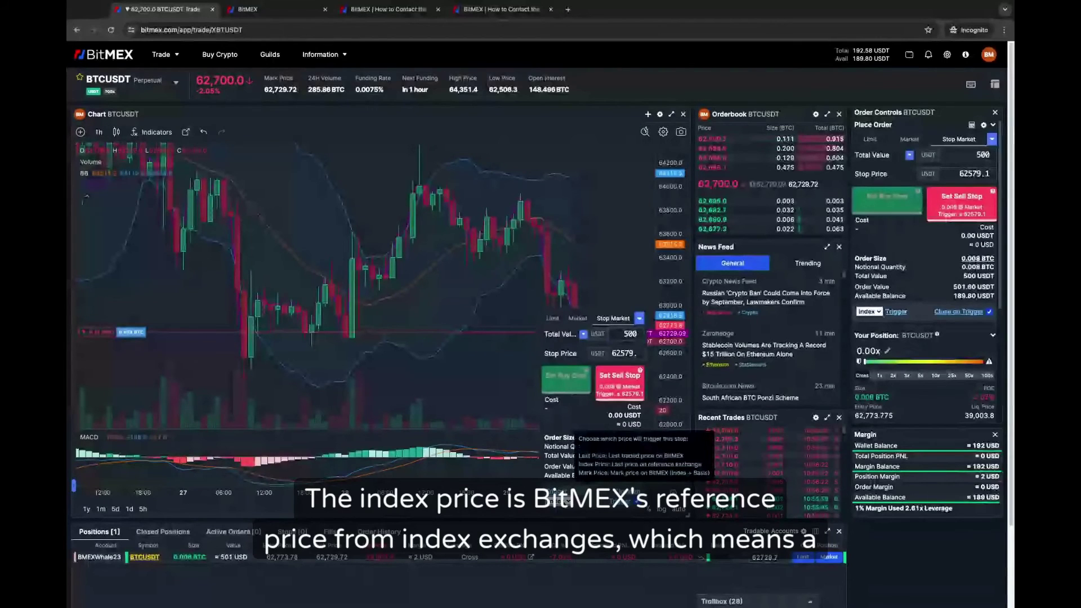